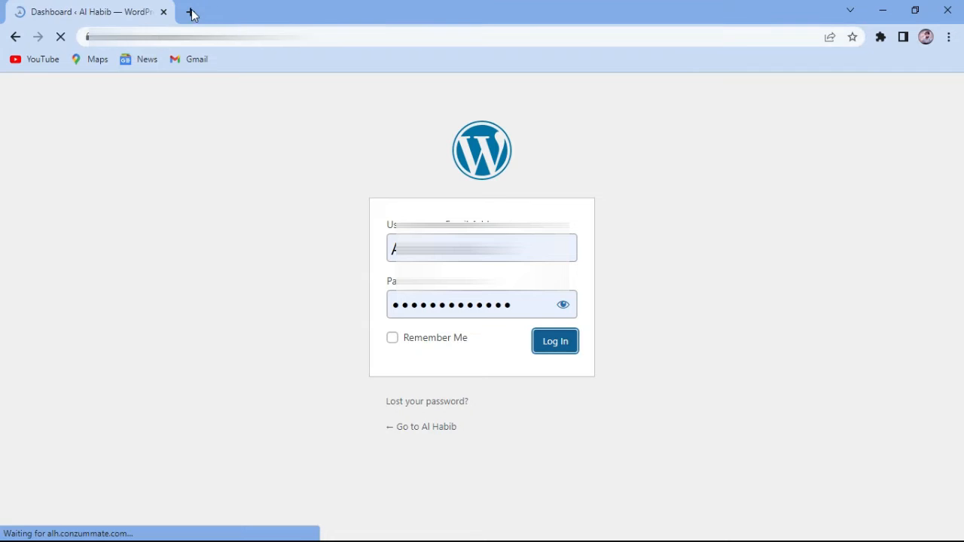
Step: Open the list of installed plugins and examine all its entries
click(59, 6)
scroll(37, 377, down, 5)
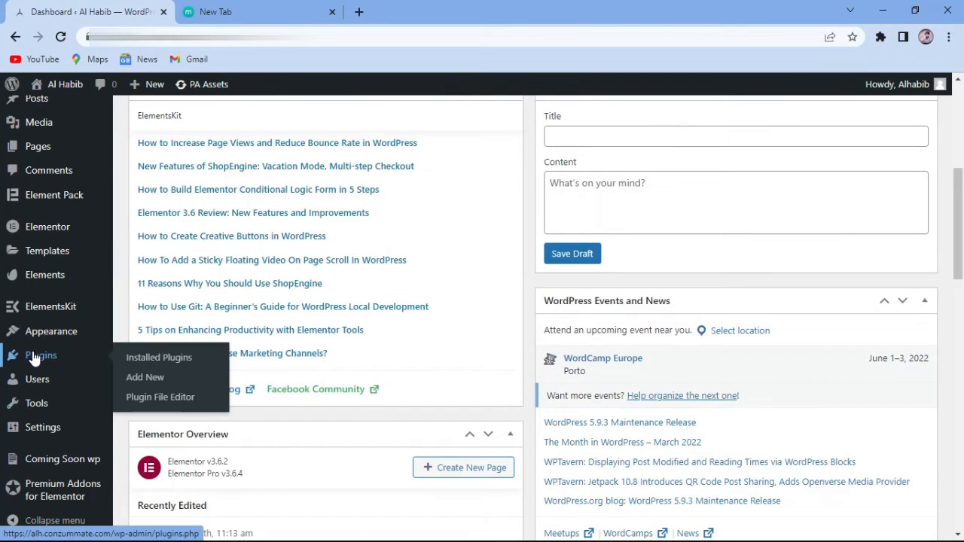
click(34, 359)
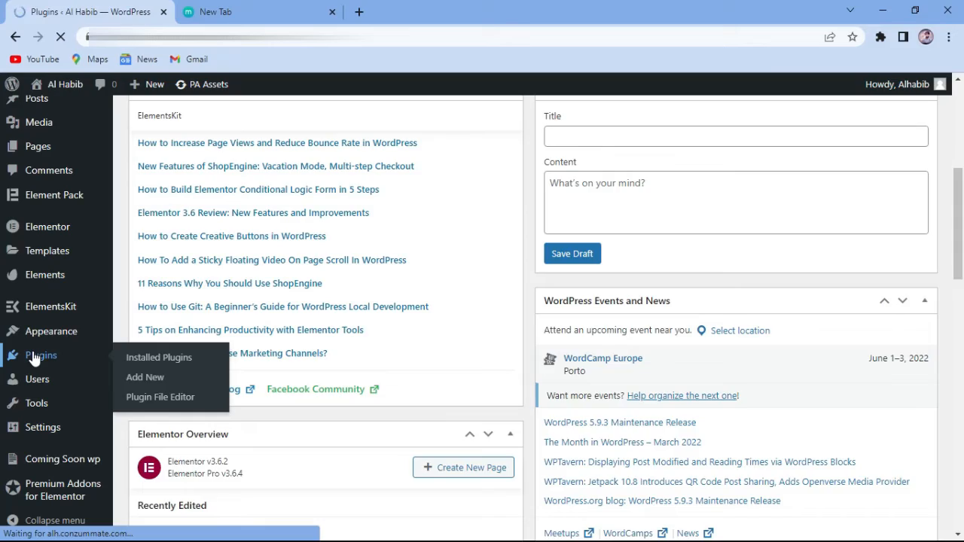
scroll(301, 394, down, 3)
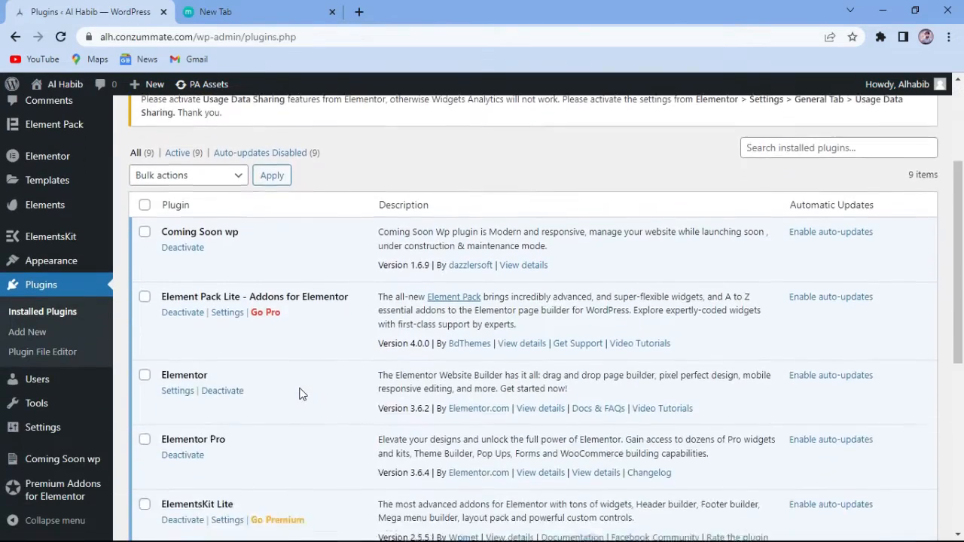
scroll(301, 394, down, 4)
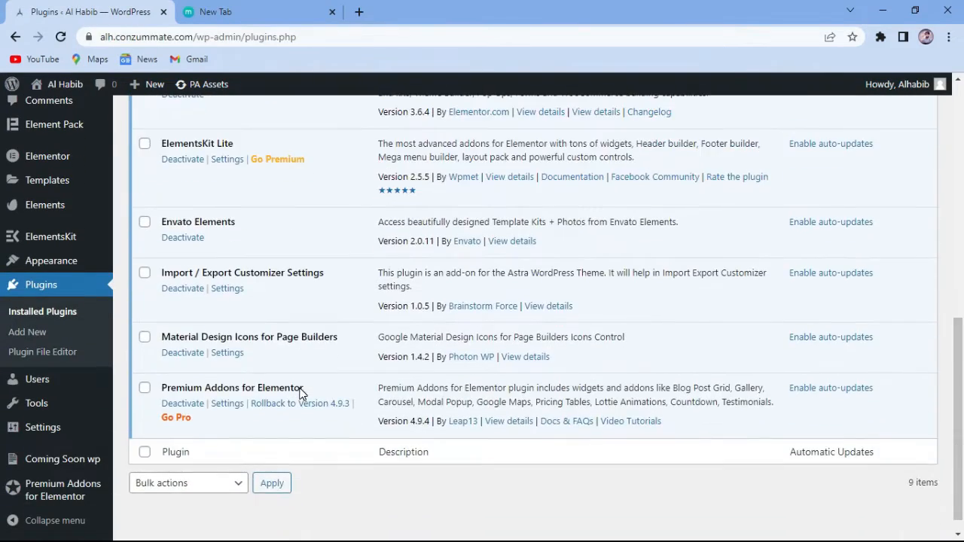
scroll(254, 354, up, 8)
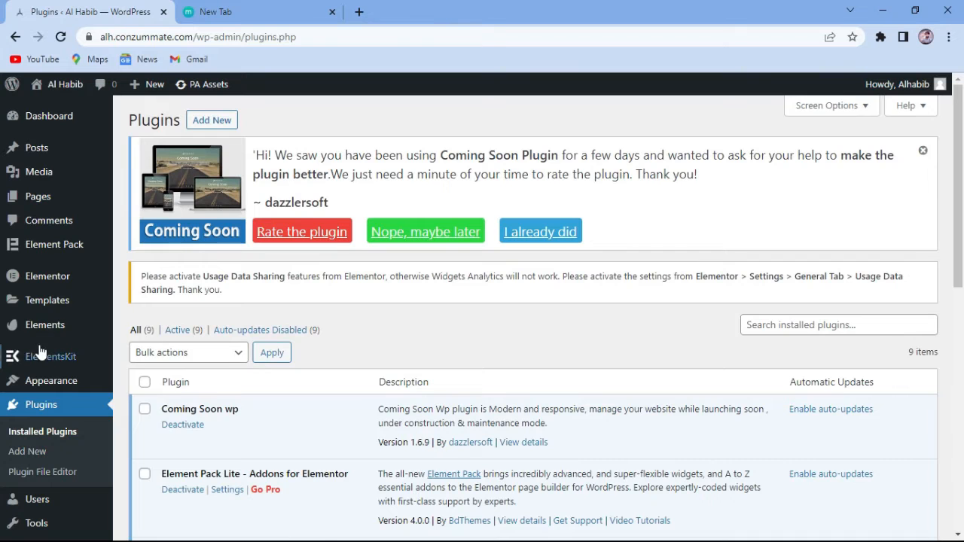
Step: Search the WordPress directory of new plugins for "forminator"
click(212, 121)
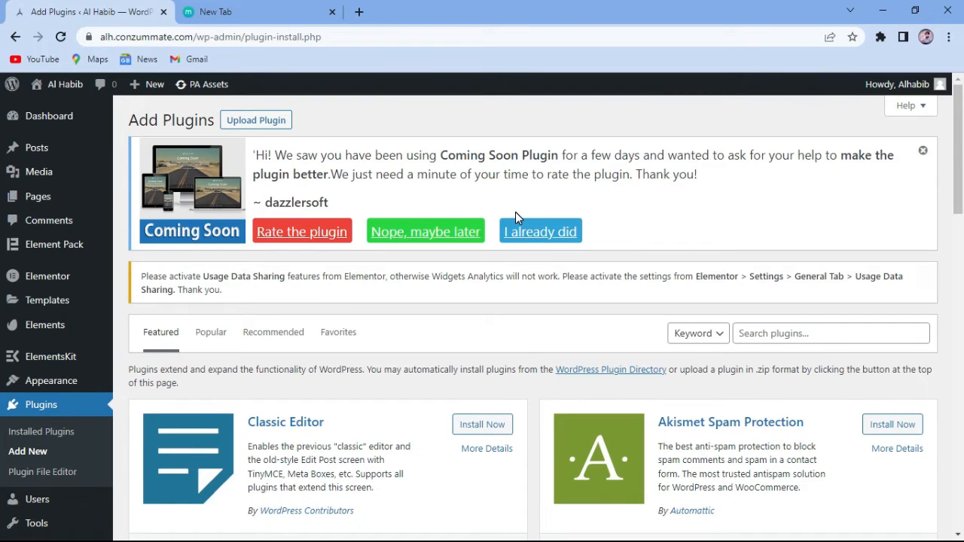
click(767, 334)
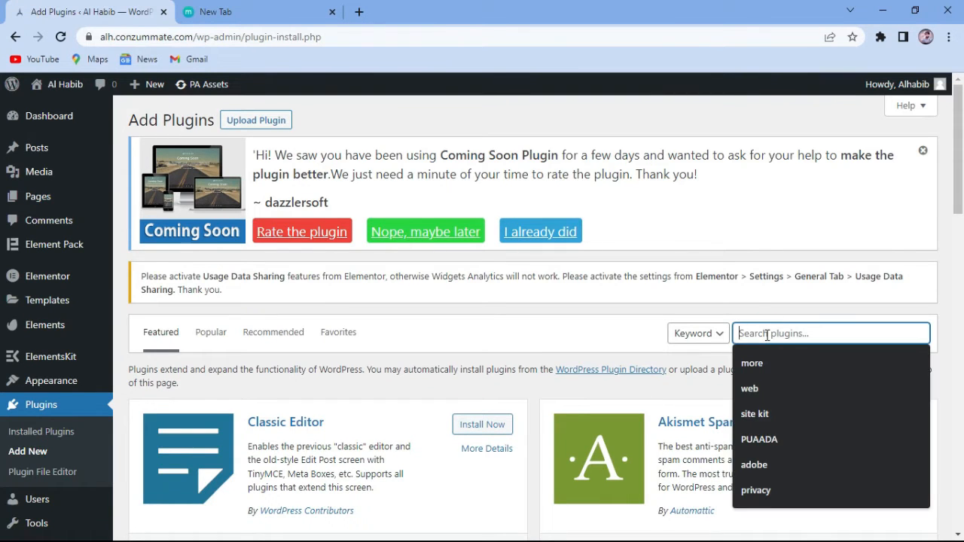
text(forminator)
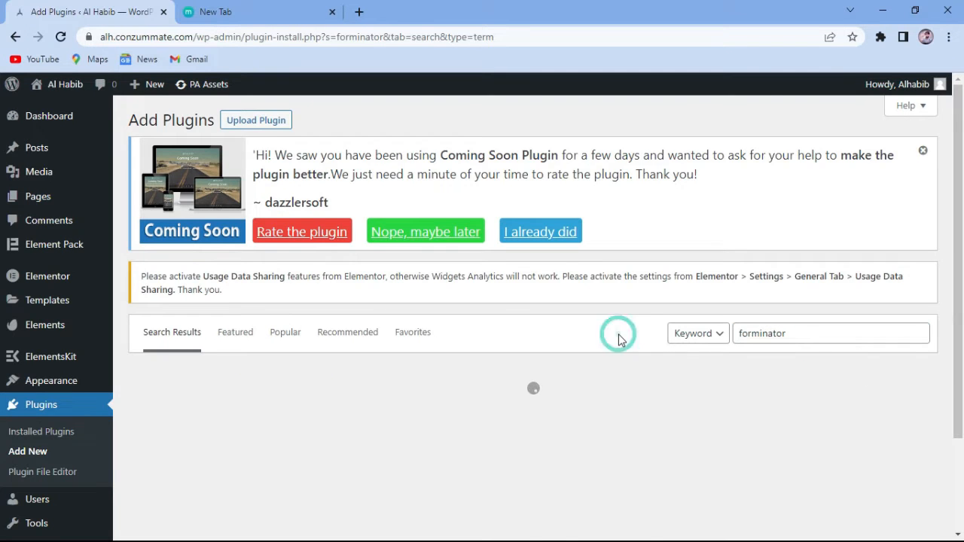
Step: Install and activate the plugin "Forminator – Contact Form, Payment Form & Custom Form Builder"
scroll(618, 339, down, 1)
scroll(619, 341, down, 2)
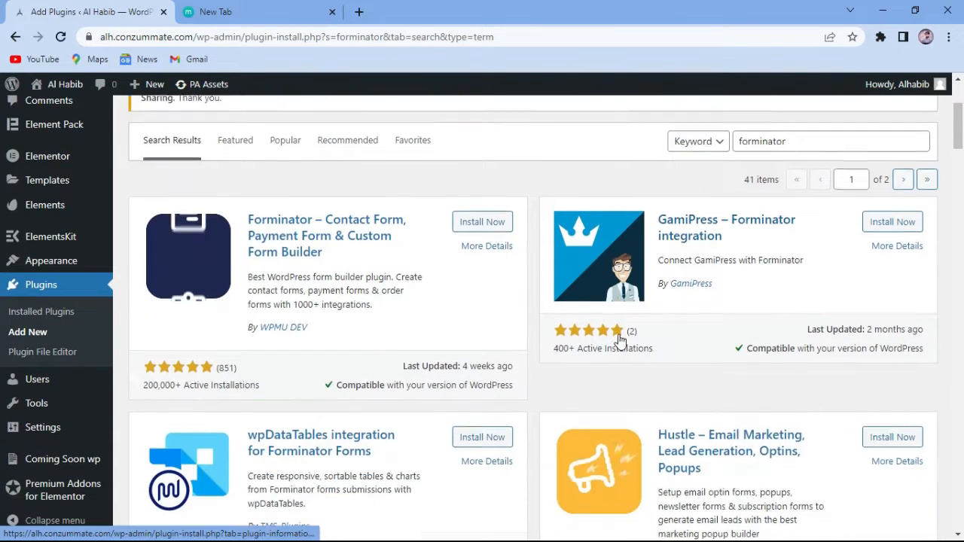
scroll(618, 341, up, 1)
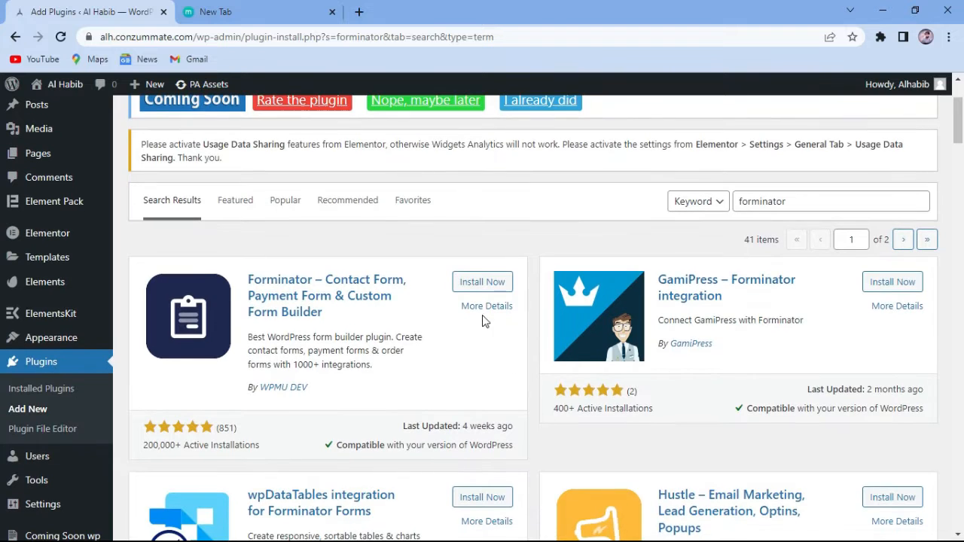
click(473, 283)
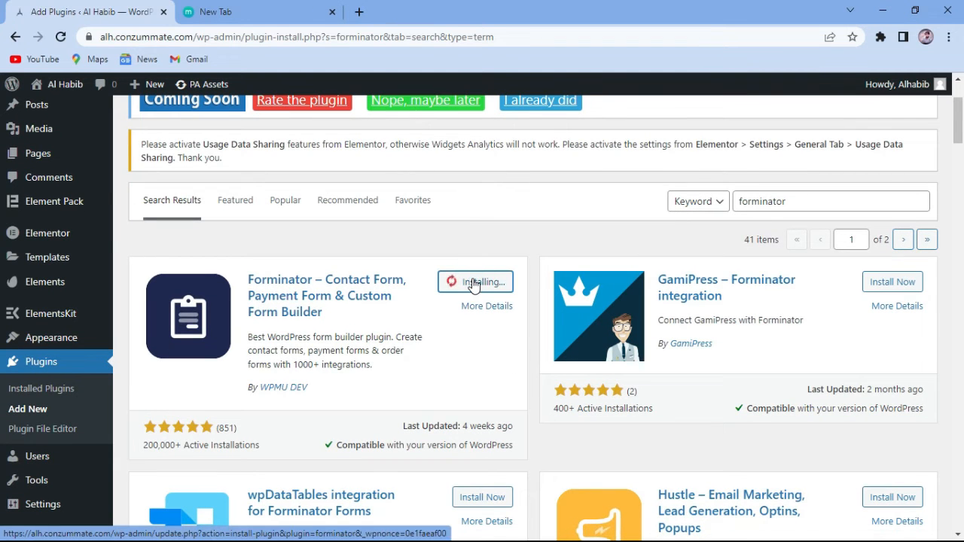
click(491, 287)
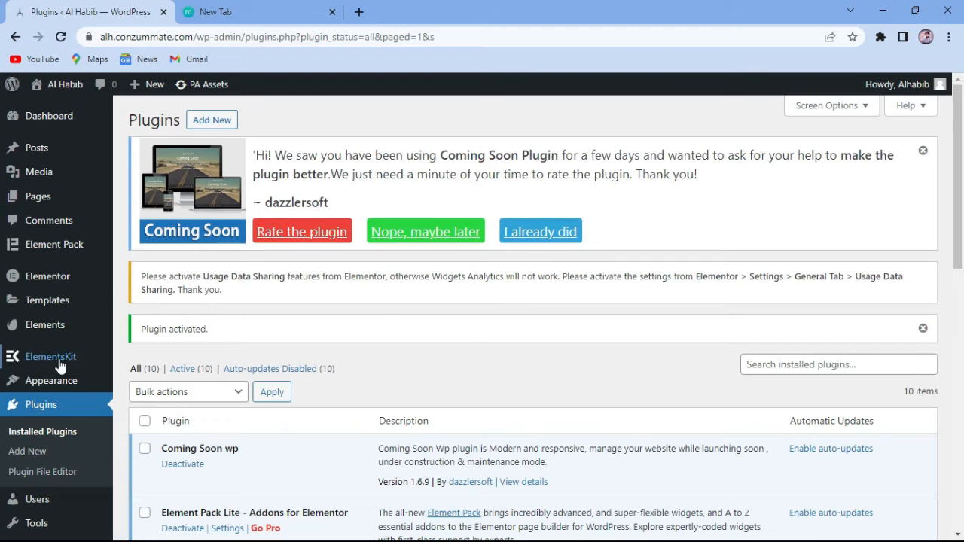
Step: Open the Forminator dashboard
scroll(60, 366, down, 4)
mouse_move(60, 366)
mouse_move(47, 493)
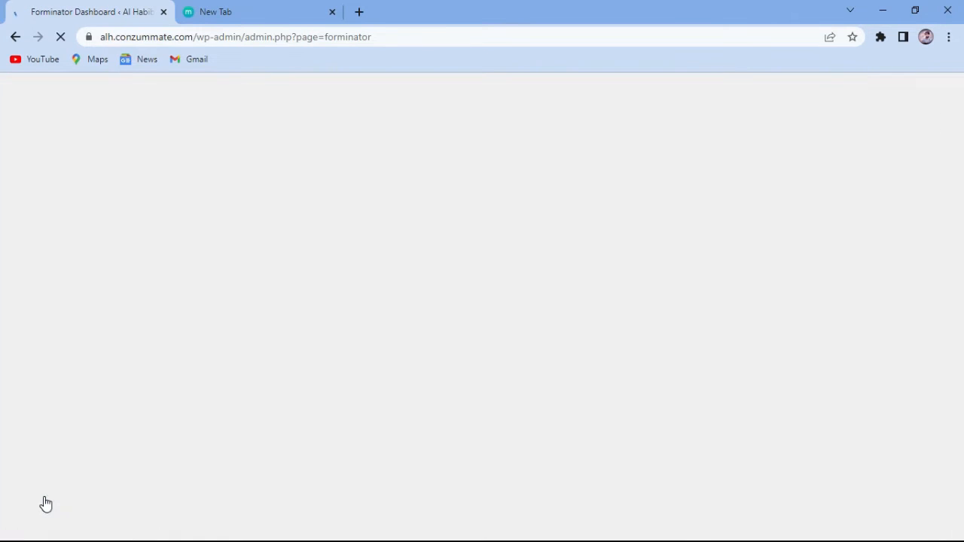
Step: Start a new Forminator form based on the Registration template
scroll(307, 389, down, 3)
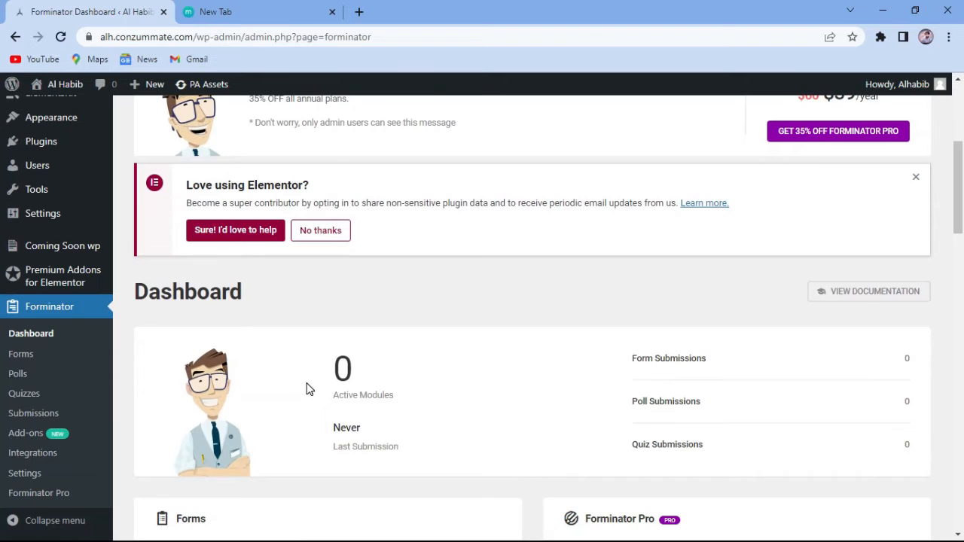
scroll(308, 388, down, 3)
click(197, 397)
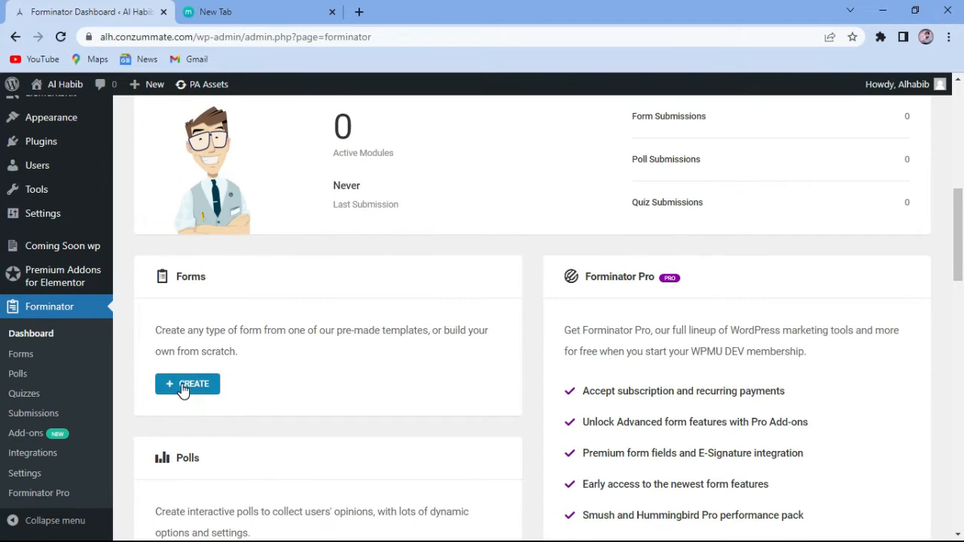
scroll(403, 308, down, 1)
click(403, 309)
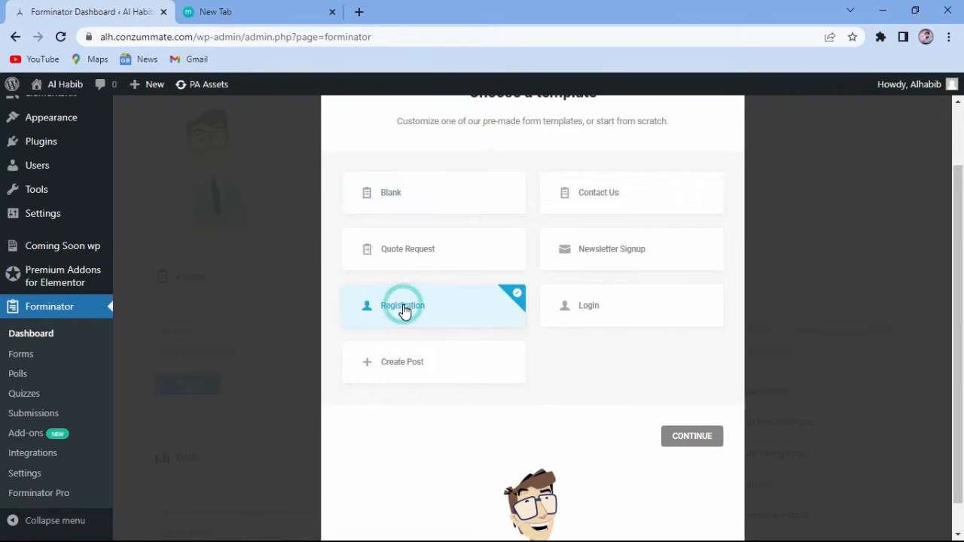
click(688, 441)
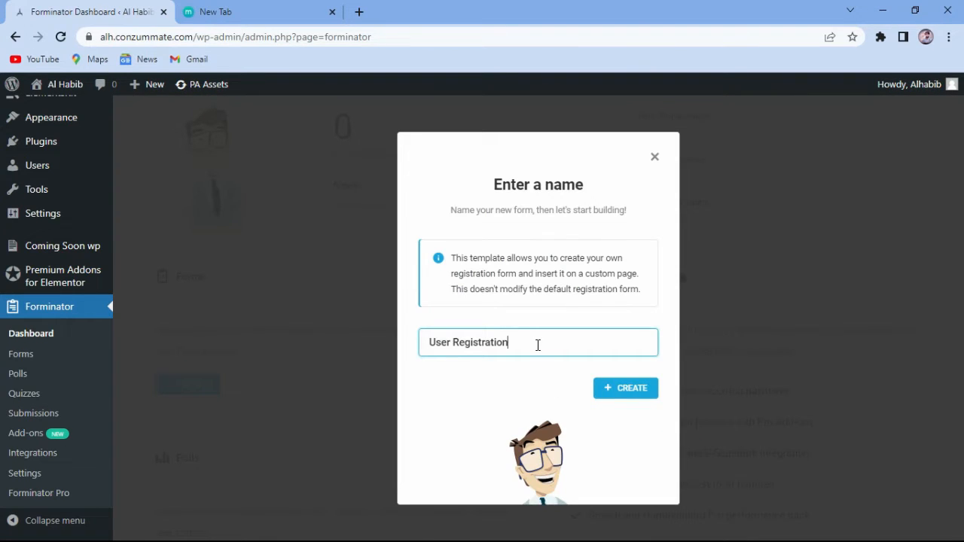
Step: Name the new form "Application Form" and create it
key(BackSpace)
key(BackSpace)
key(BackSpace)
key(BackSpace)
key(BackSpace)
key(BackSpace)
key(BackSpace)
key(BackSpace)
key(BackSpace)
key(BackSpace)
key(BackSpace)
key(BackSpace)
key(BackSpace)
key(BackSpace)
key(BackSpace)
key(BackSpace)
key(BackSpace)
text(Application Form)
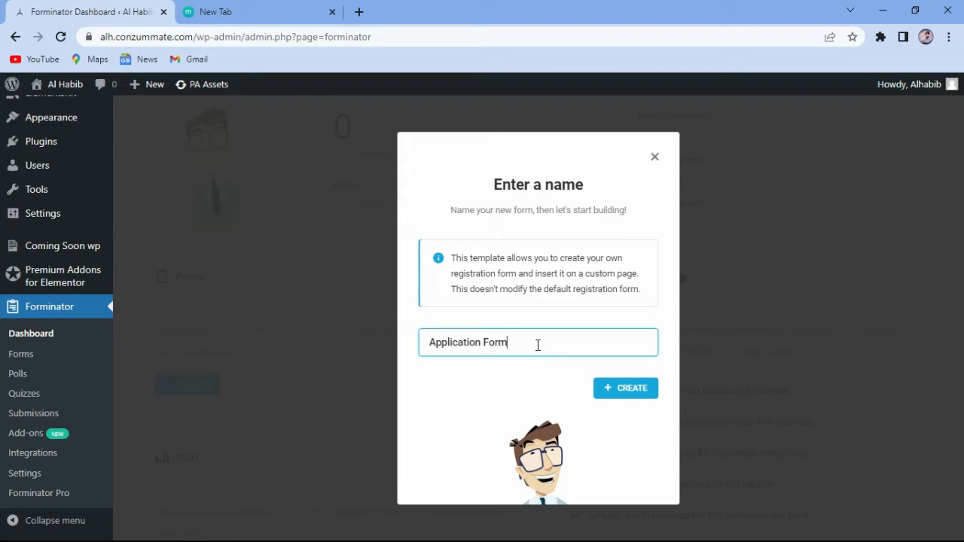
click(616, 389)
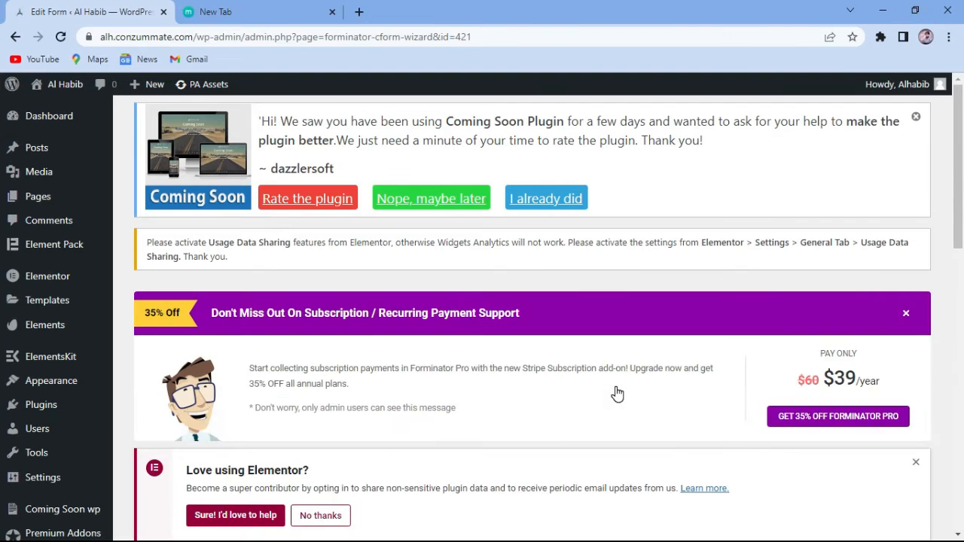
Step: Relabel the Username field as "Name", clear its placeholder and apply the changes
scroll(616, 393, down, 8)
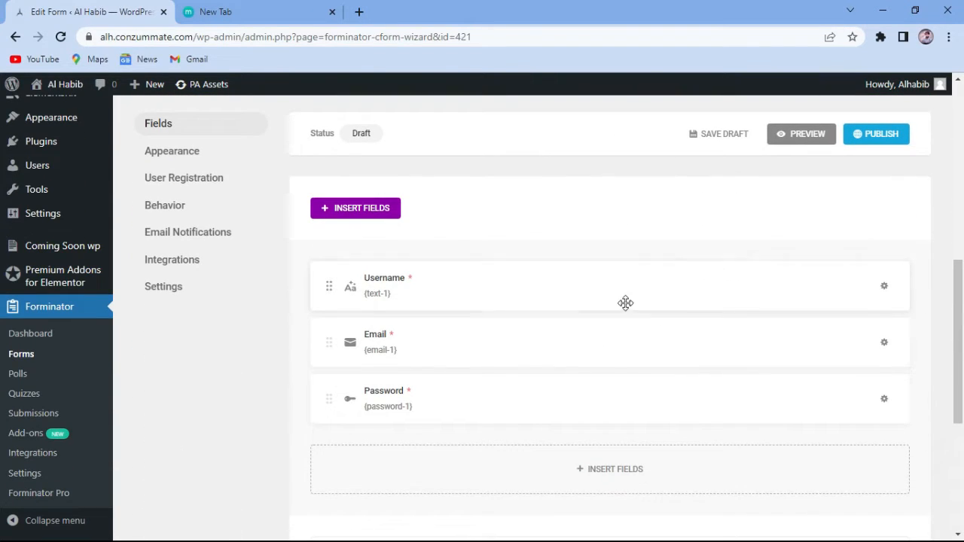
click(487, 286)
click(429, 269)
key(BackSpace)
key(BackSpace)
key(BackSpace)
key(BackSpace)
key(BackSpace)
key(BackSpace)
key(BackSpace)
key(BackSpace)
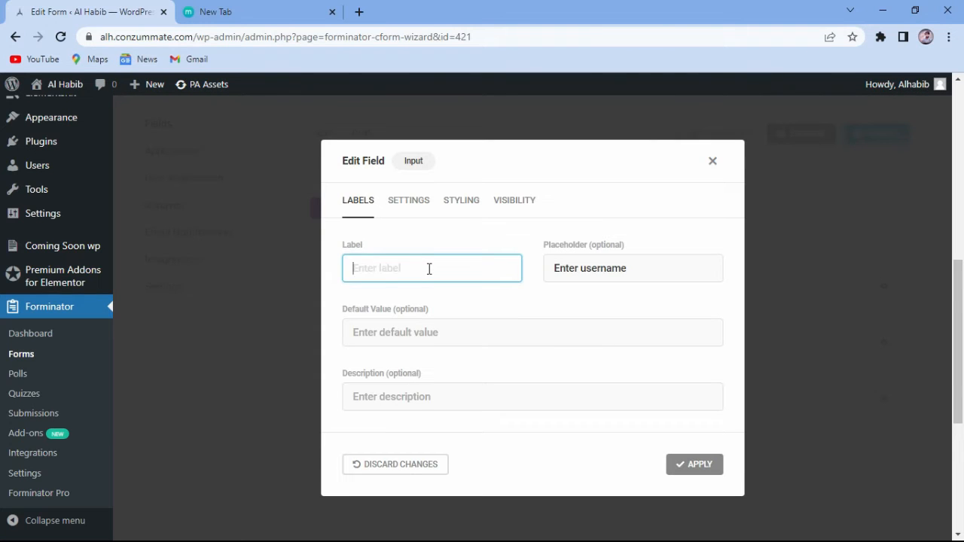
text(Name)
triple_click(637, 269)
key(BackSpace)
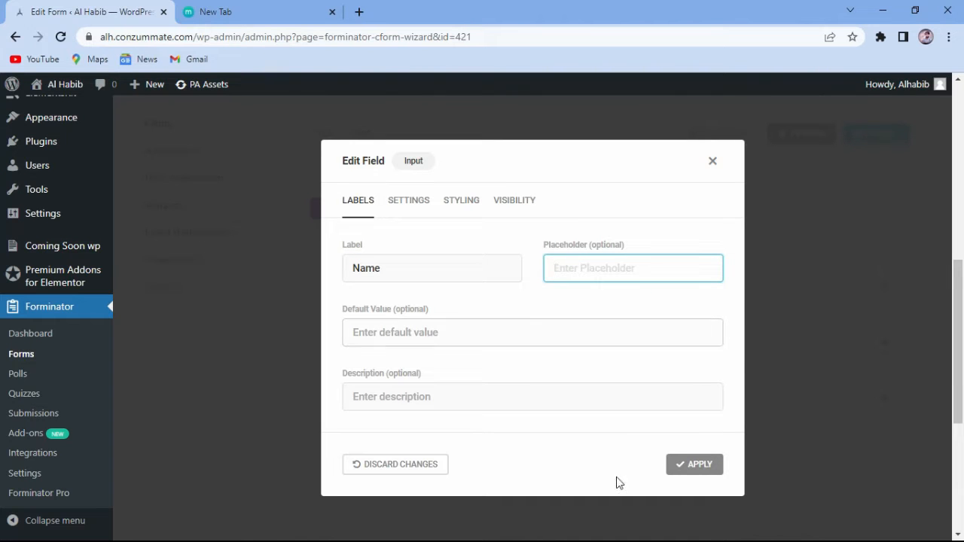
click(695, 467)
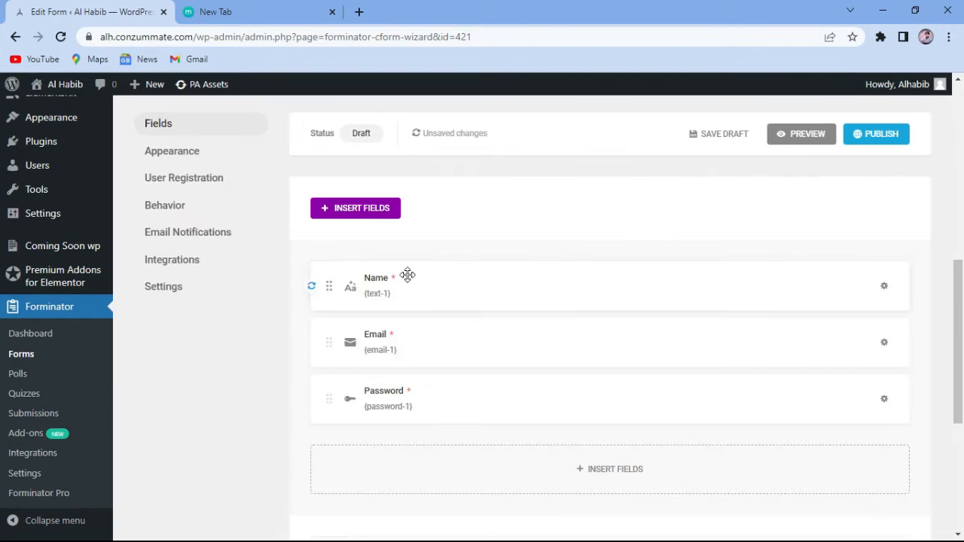
Step: Insert an additional field of type Name into the form
click(354, 210)
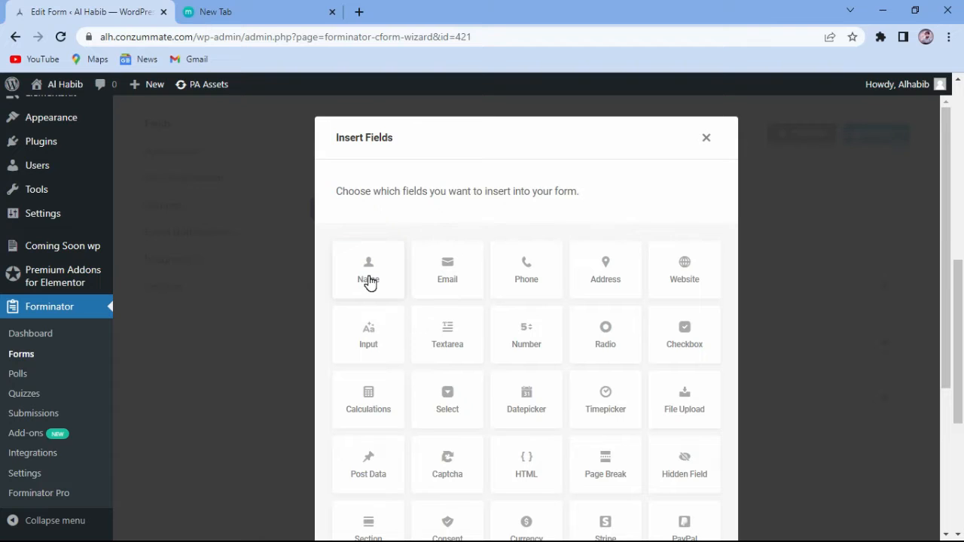
click(368, 280)
scroll(701, 379, down, 3)
click(685, 487)
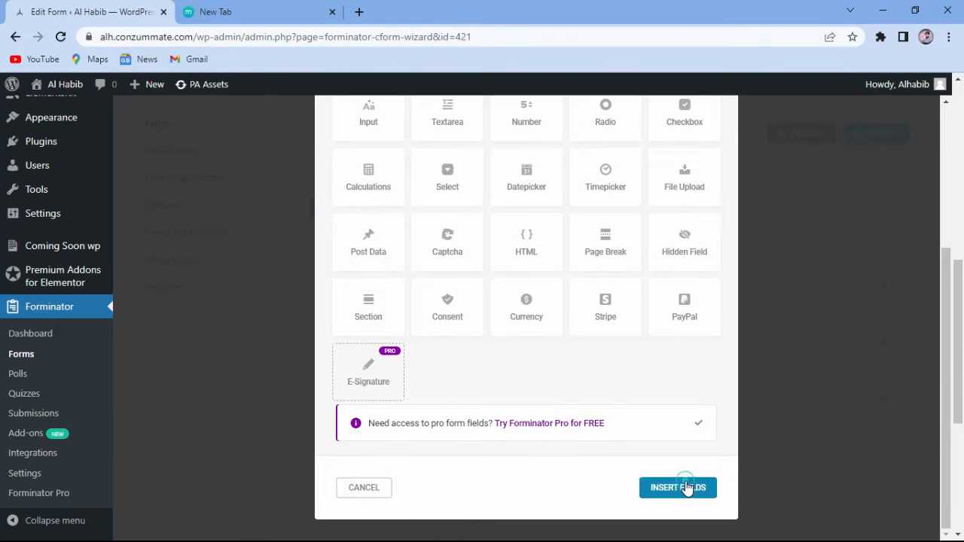
Step: Label the inserted field "Father's/ Husband Name:", clear its placeholder and apply the changes
click(409, 330)
key(BackSpace)
key(BackSpace)
key(BackSpace)
key(BackSpace)
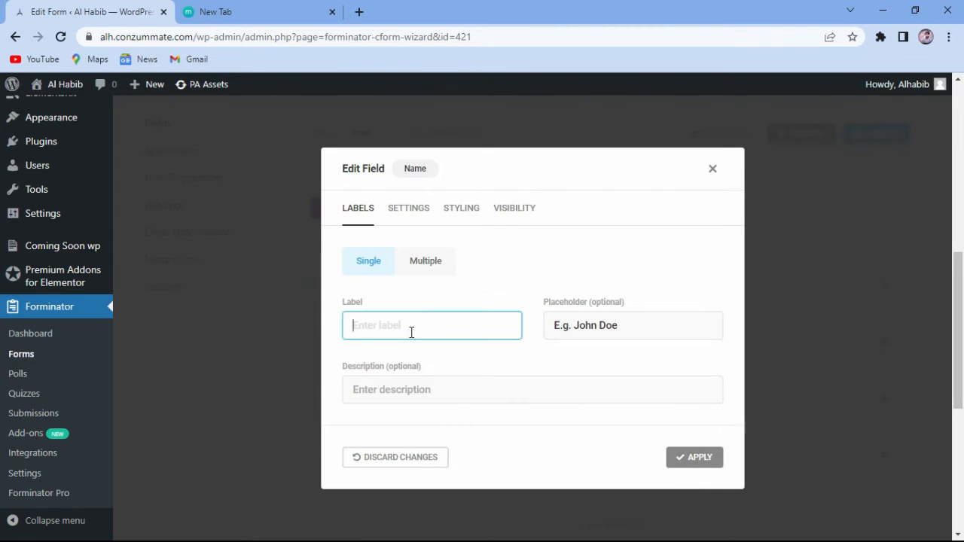
text(Father's/ Husband Name:)
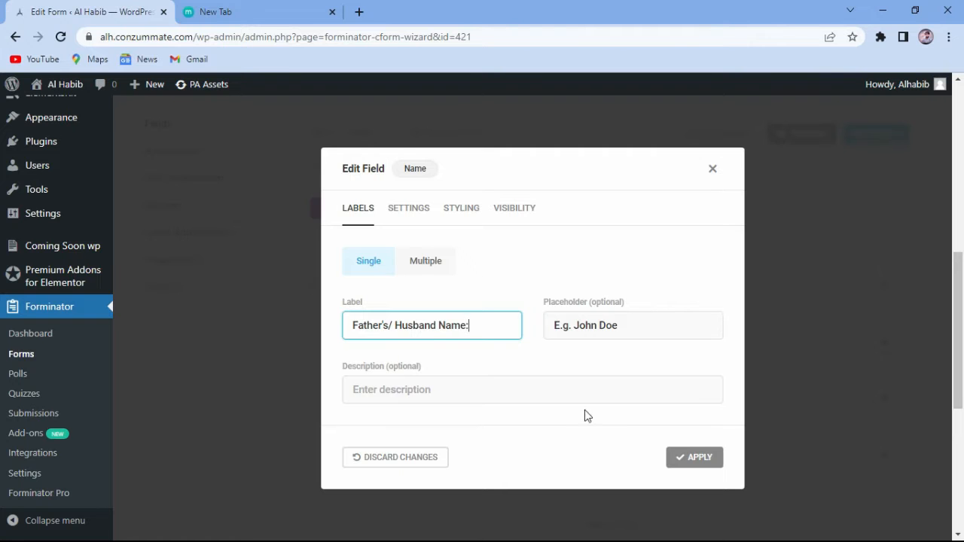
drag(637, 324, 535, 327)
click(700, 457)
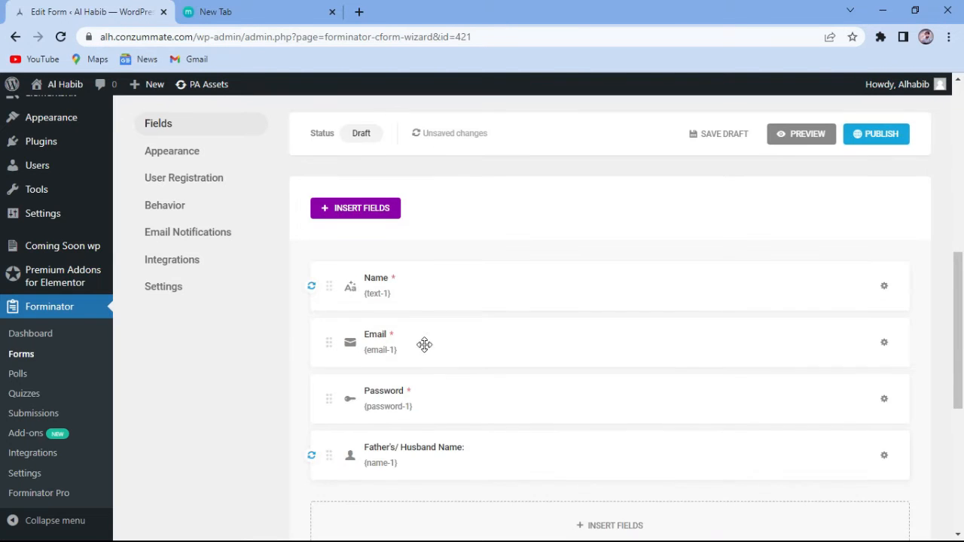
Step: Add a colon to the first field's Name label, and move the Father's/ Husband Name: field up to the row directly below it
scroll(424, 344, down, 2)
scroll(426, 326, up, 2)
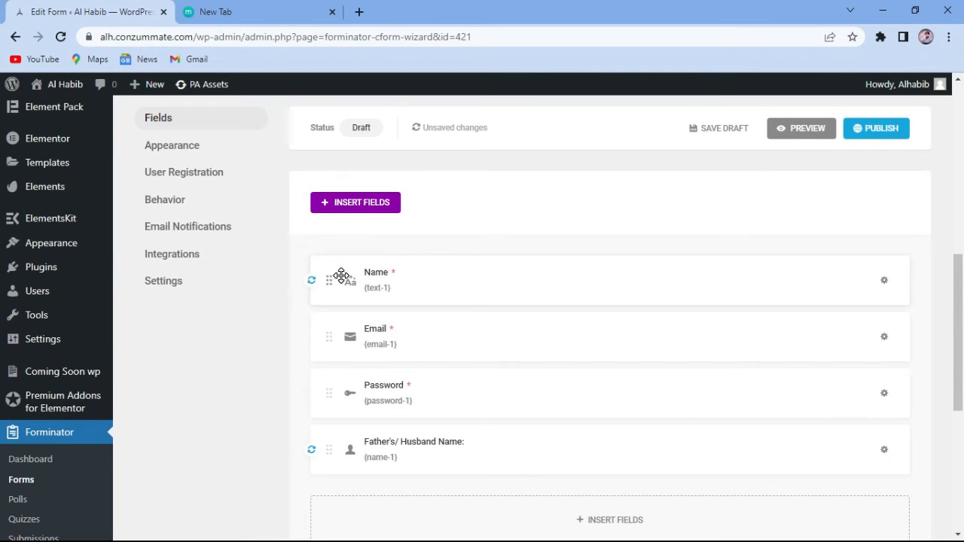
click(714, 293)
click(423, 264)
text(:)
click(700, 464)
drag(440, 459, 445, 319)
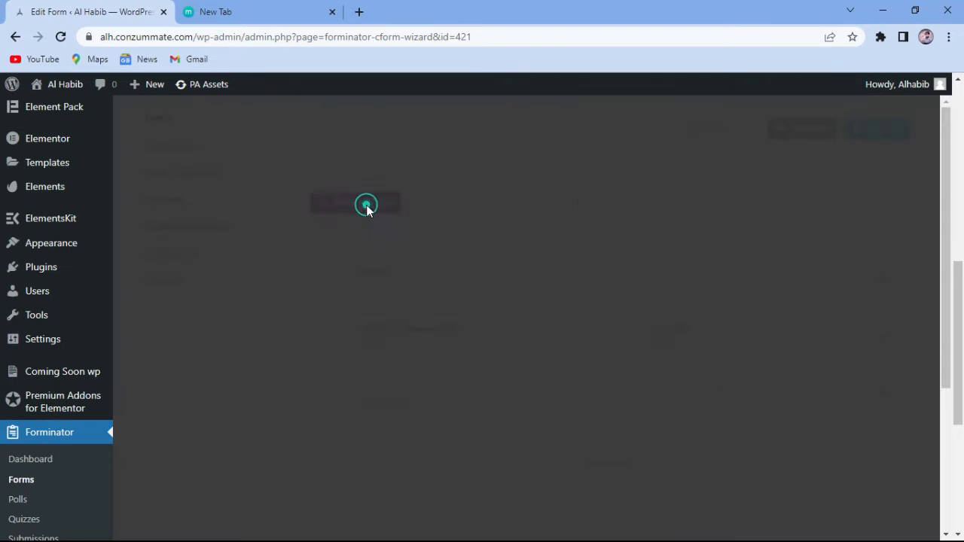
Step: Insert an additional field of type Number into the form
click(366, 203)
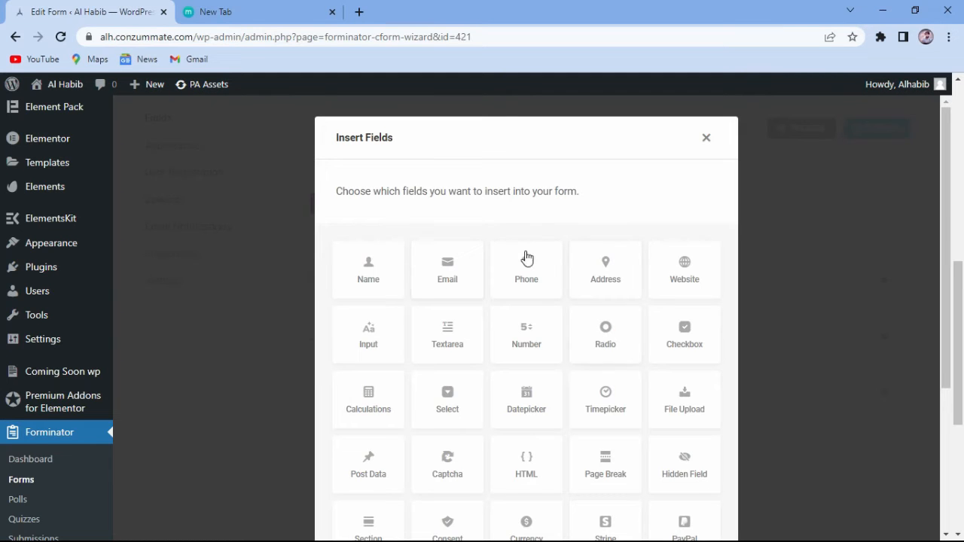
scroll(526, 257, down, 2)
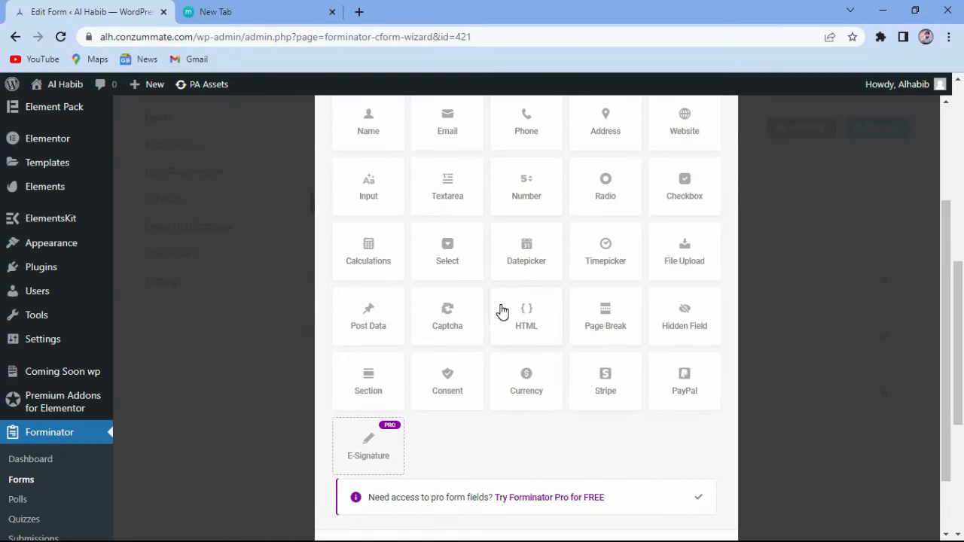
scroll(502, 311, up, 1)
scroll(503, 311, up, 1)
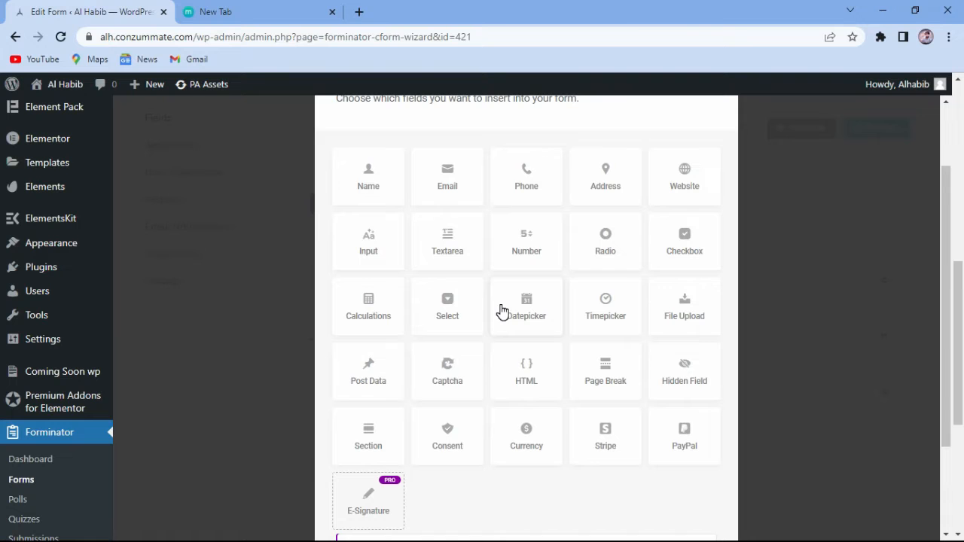
scroll(501, 312, up, 2)
scroll(512, 307, down, 1)
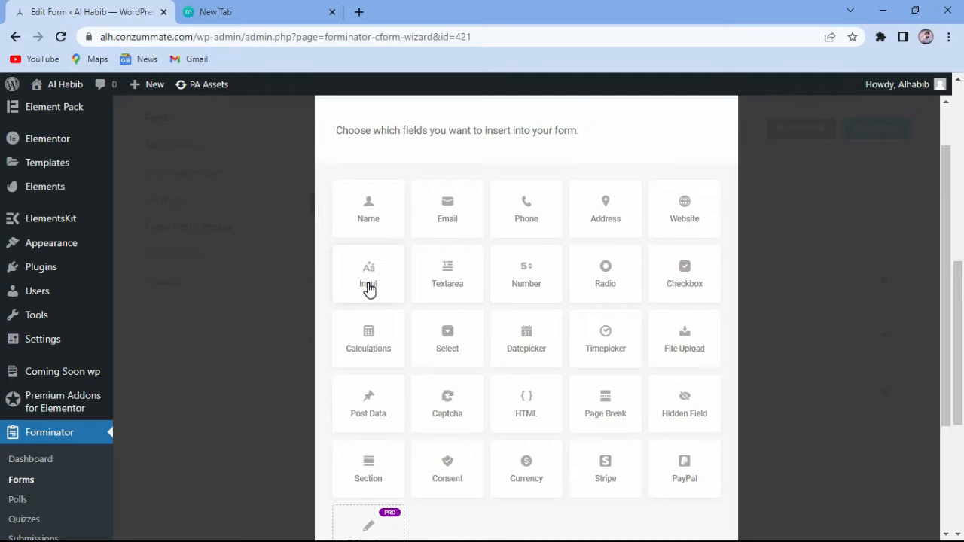
scroll(420, 384, down, 2)
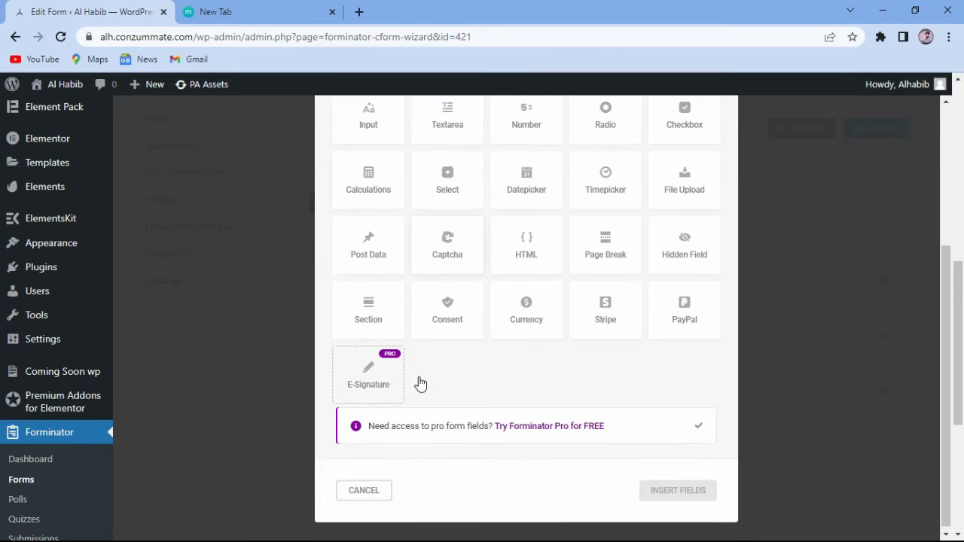
scroll(420, 384, up, 1)
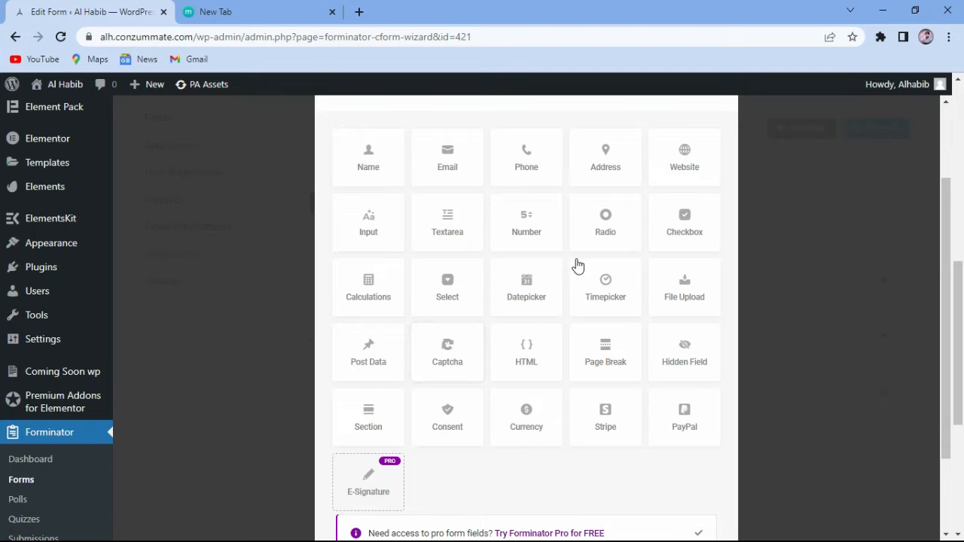
click(531, 230)
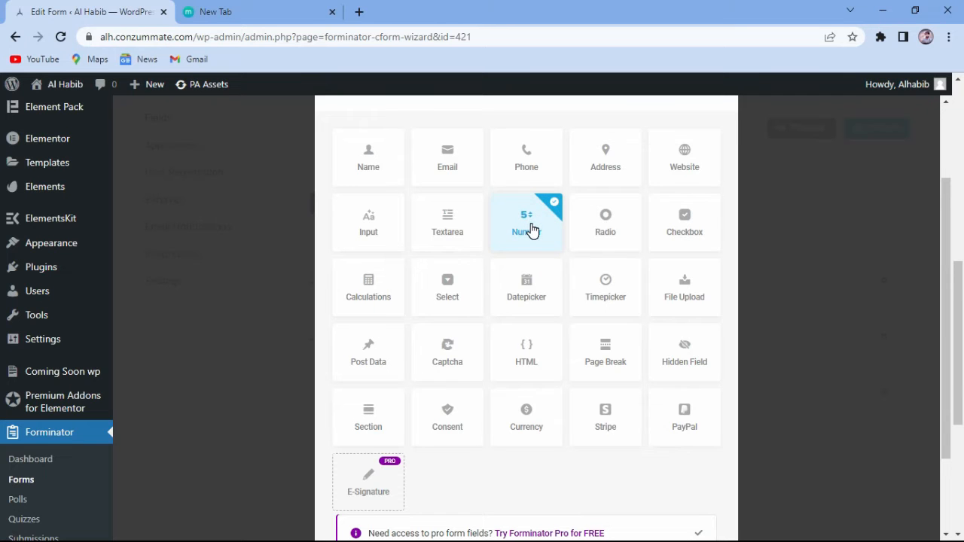
scroll(532, 231, down, 2)
click(666, 490)
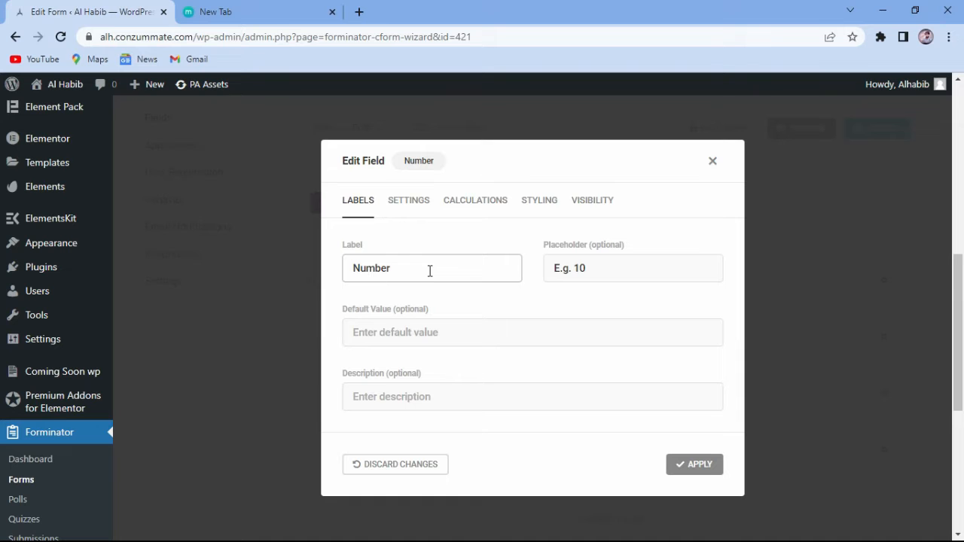
Step: Look through the new Number field's settings and set the field to Required
click(417, 205)
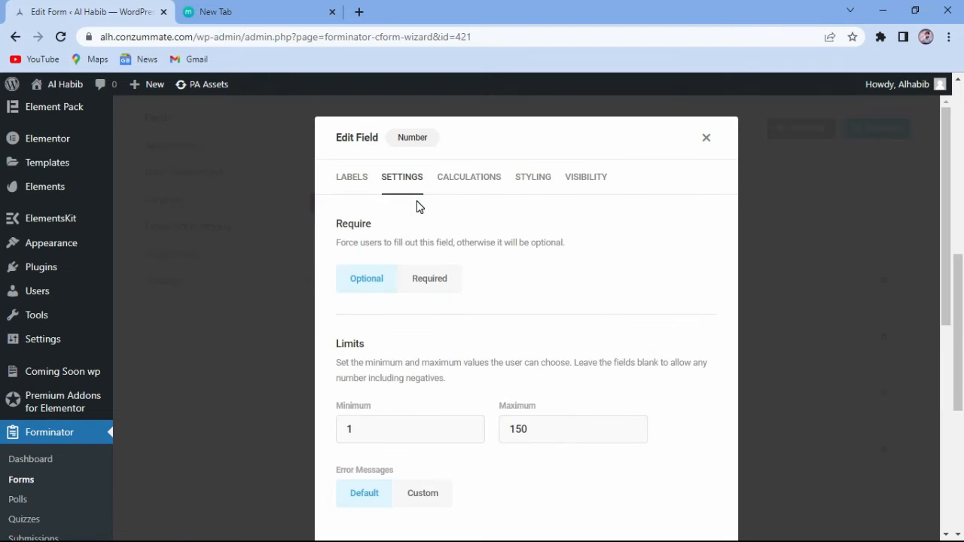
scroll(418, 206, down, 4)
scroll(418, 206, down, 2)
scroll(417, 205, up, 4)
scroll(417, 202, up, 1)
click(412, 344)
click(364, 342)
scroll(360, 303, up, 4)
click(431, 279)
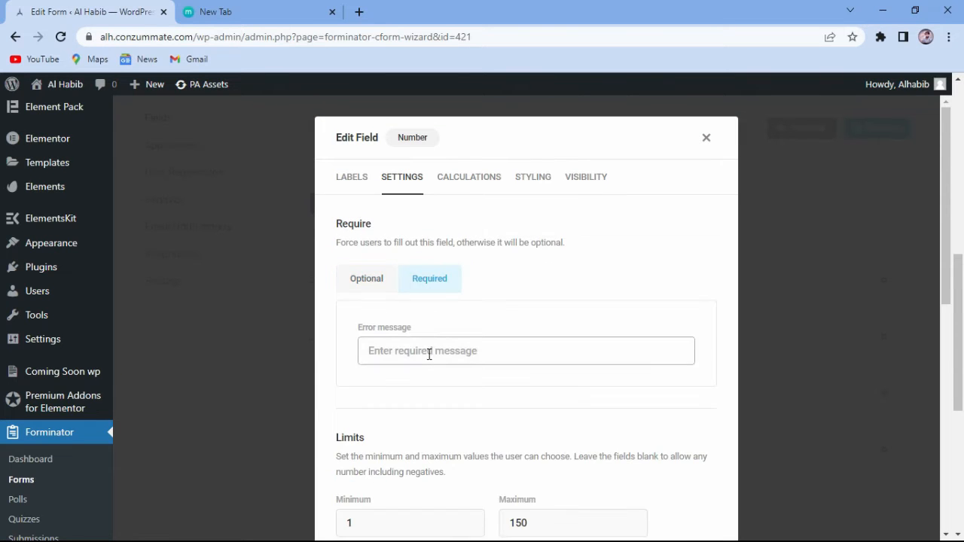
Step: Set the Number field's required error message to "It is necessary to enter CNIC Number"
scroll(431, 352, down, 2)
click(425, 300)
text(Must Enter)
key(ctrl+a)
key(BackSpace)
text(It)
key(BackSpace)
key(BackSpace)
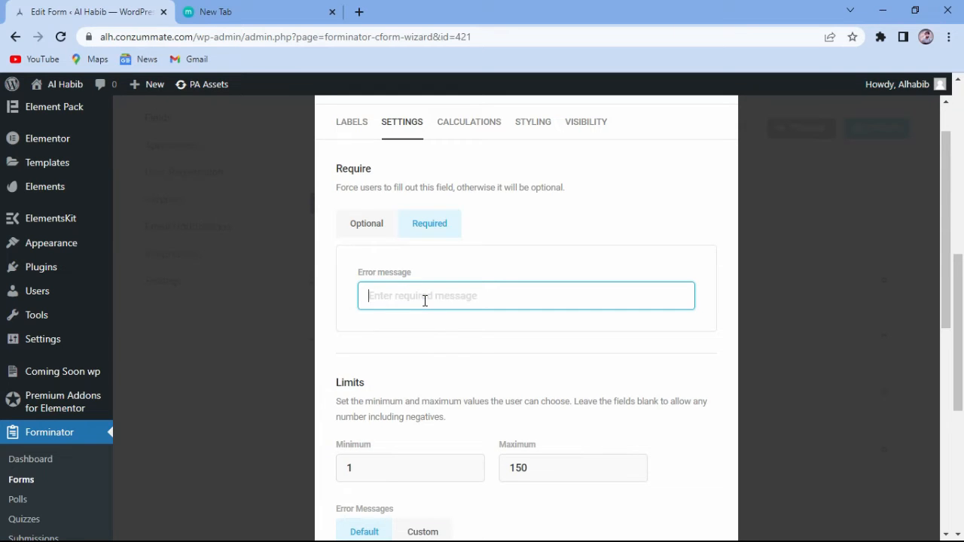
text(It is necessary to enter CNIC)
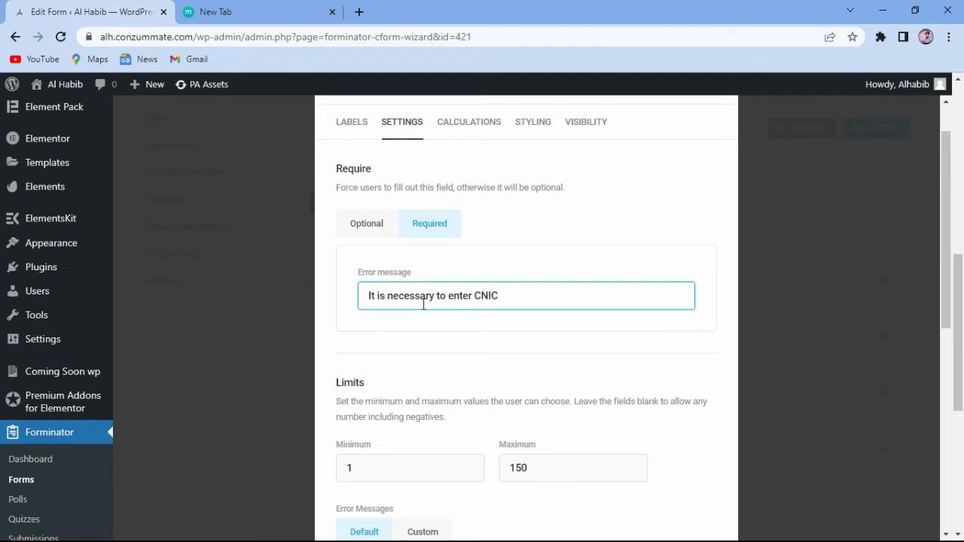
Step: Set the Number field's maximum limit to 15
scroll(452, 324, down, 1)
click(553, 384)
scroll(478, 415, down, 1)
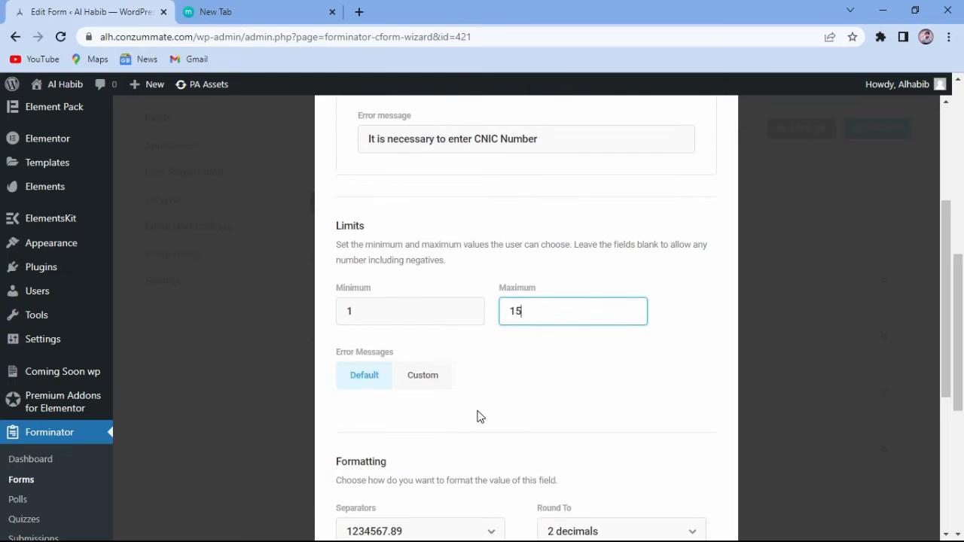
click(387, 293)
text(5)
scroll(388, 294, down, 1)
scroll(388, 294, down, 3)
scroll(388, 293, up, 2)
key(BackSpace)
key(BackSpace)
scroll(388, 300, down, 3)
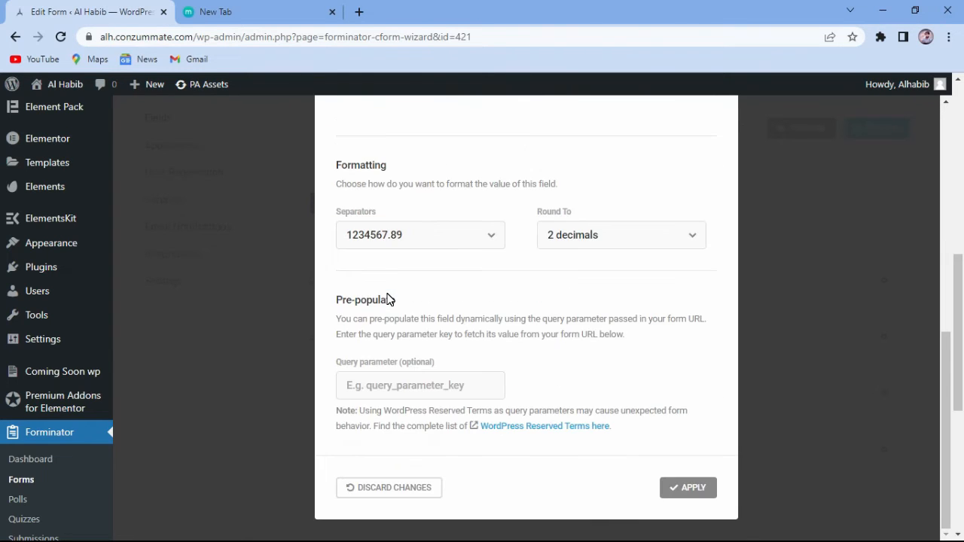
Step: Check the Number field's separator and rounding options and apply the field changes
click(482, 234)
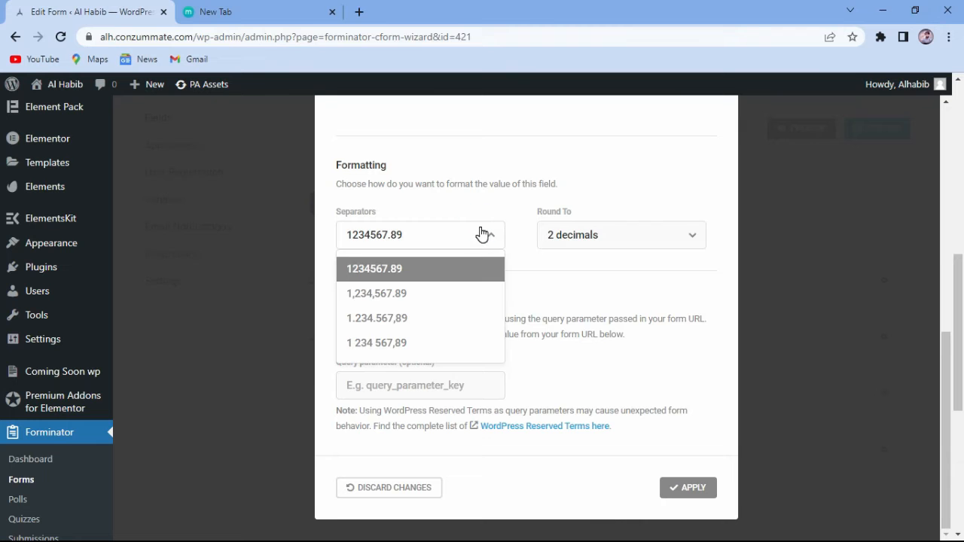
click(482, 235)
click(661, 225)
click(661, 225)
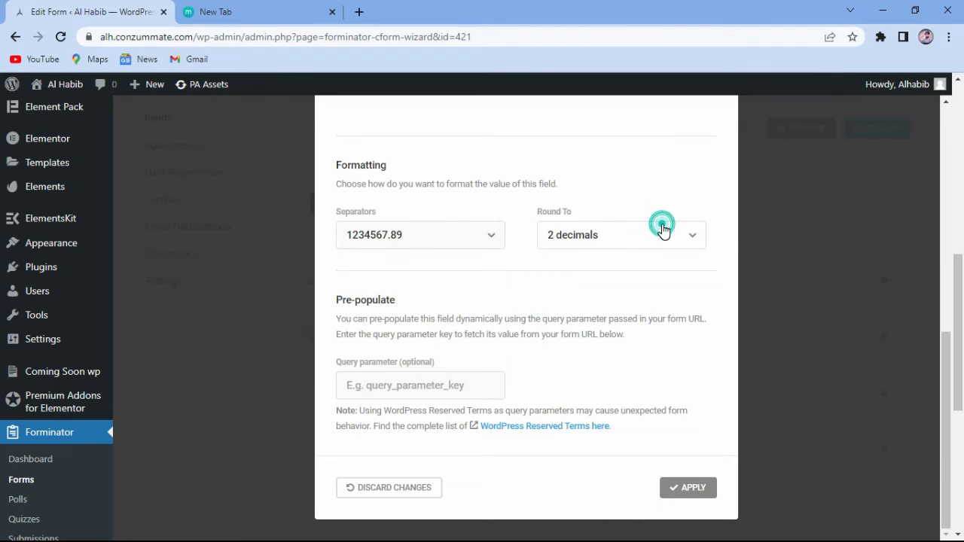
click(688, 488)
Step: Place the Number field in the same row as Email, with Father's/ Husband Name: in its own row directly below Name:
drag(430, 454, 504, 326)
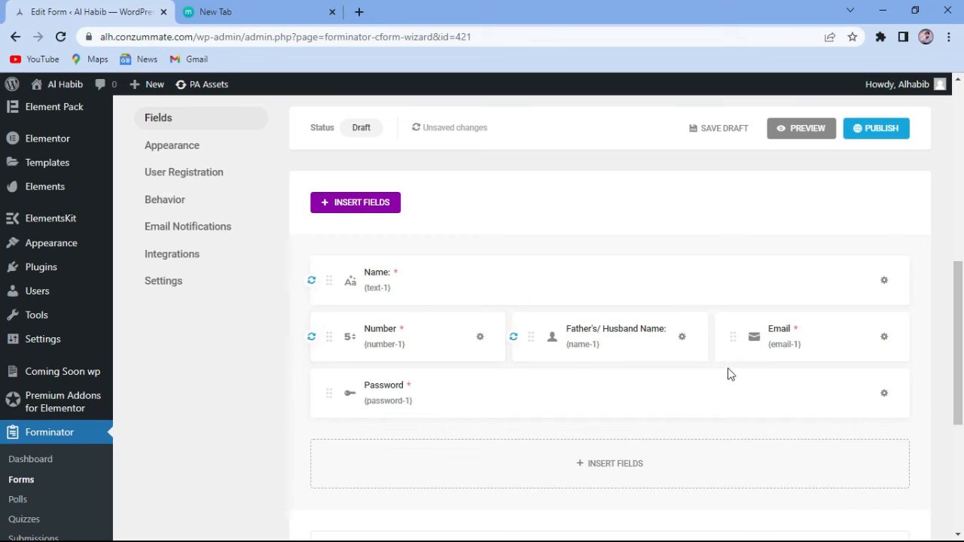
drag(624, 336, 507, 300)
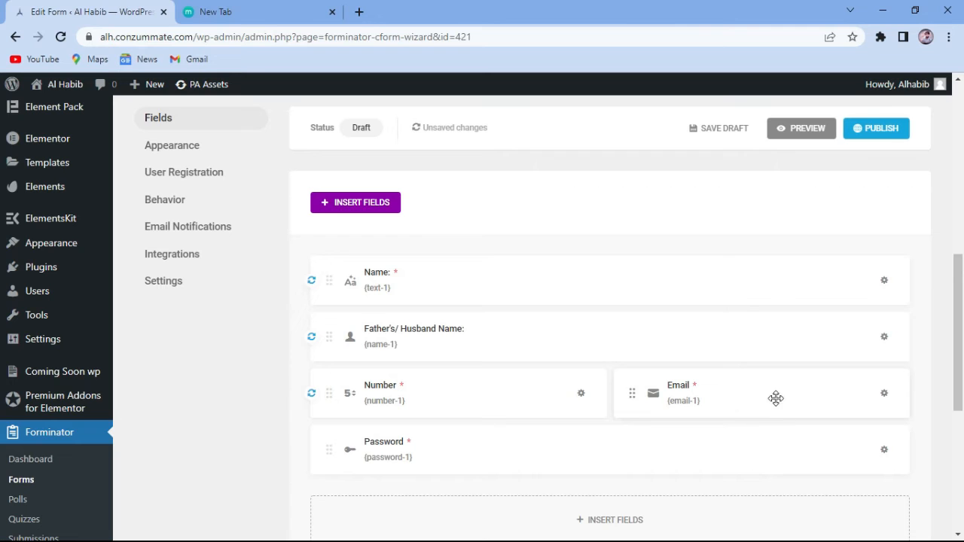
Step: Review the Email field's label and visibility options, and leave its editor
click(884, 393)
click(831, 435)
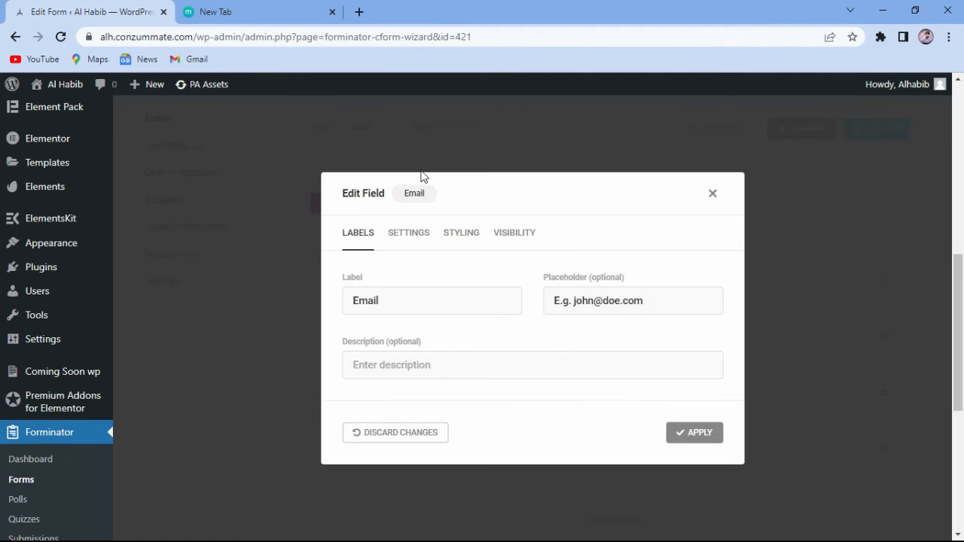
click(713, 195)
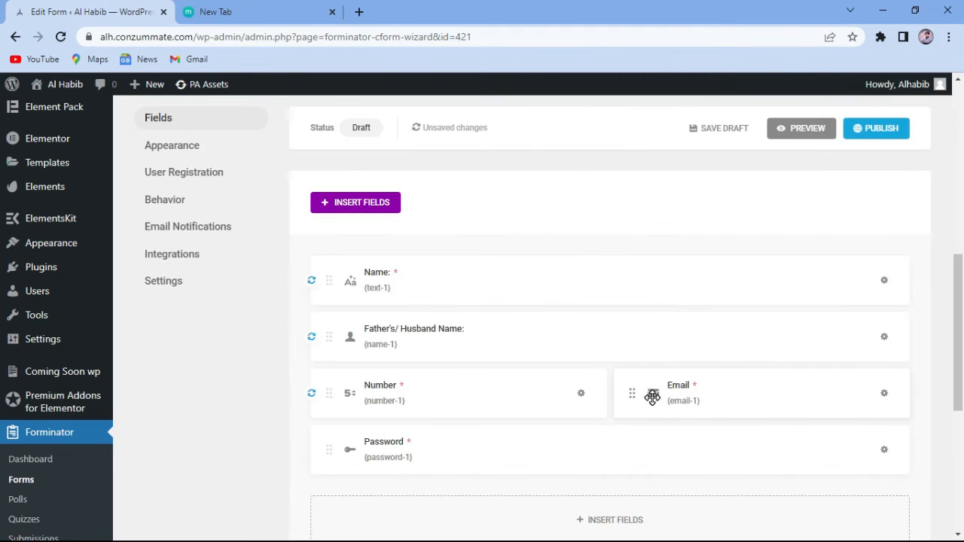
click(624, 397)
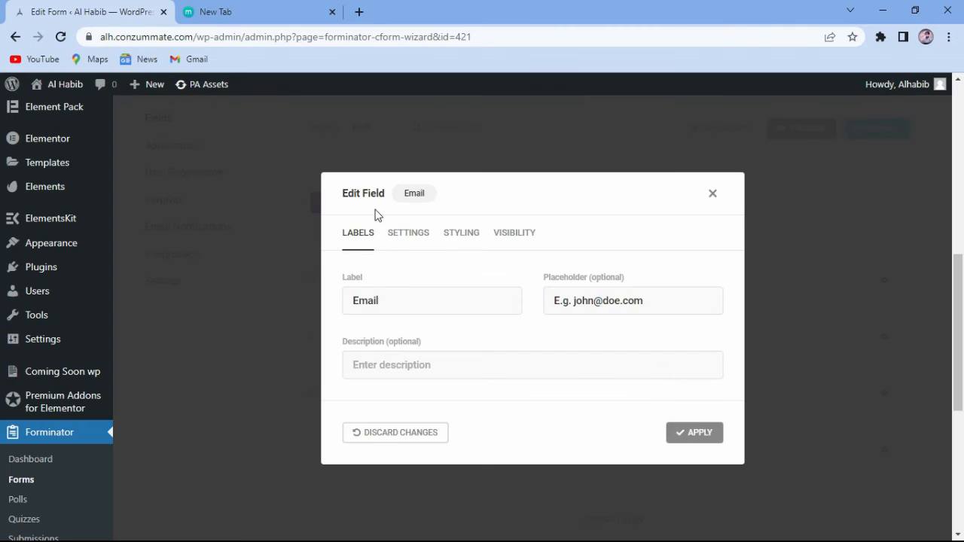
click(508, 235)
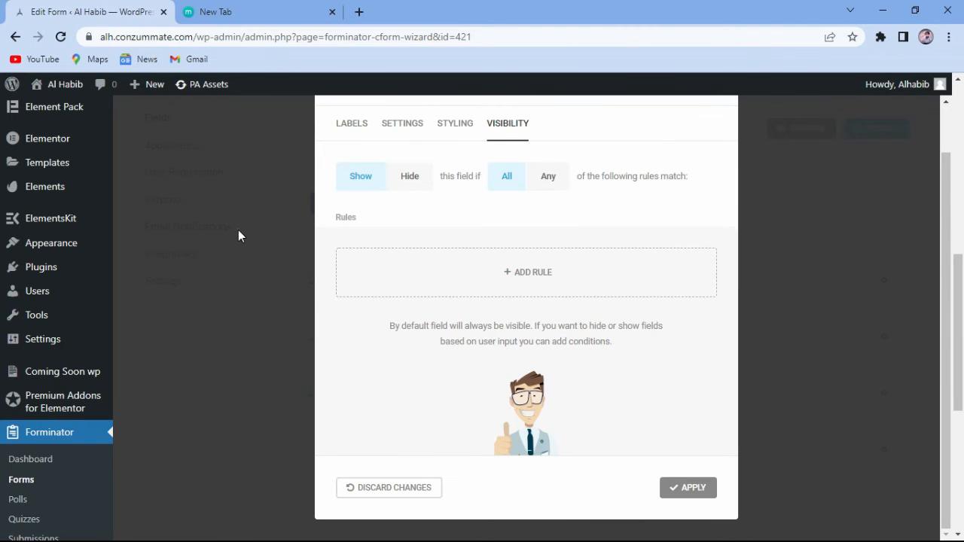
click(390, 491)
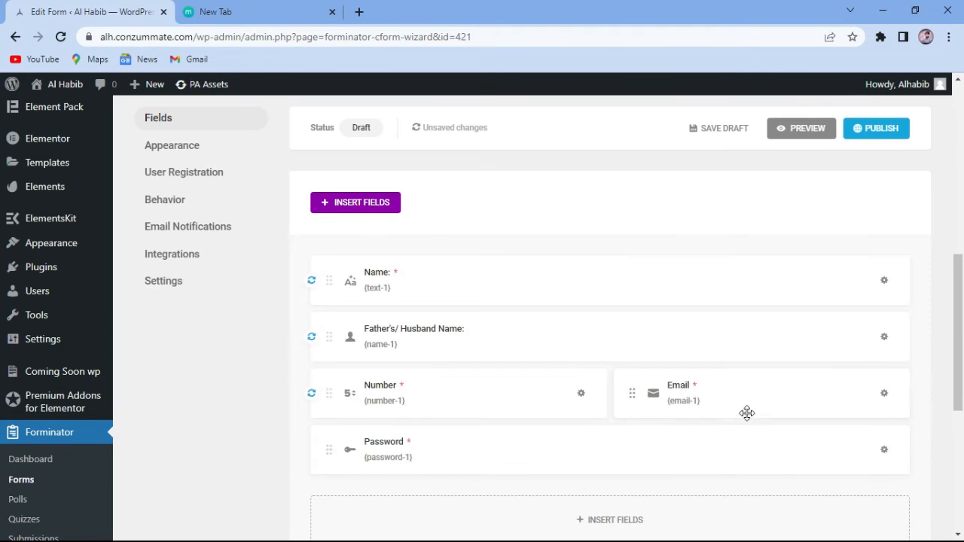
Step: Delete the Password field from the form and confirm the deletion
click(885, 393)
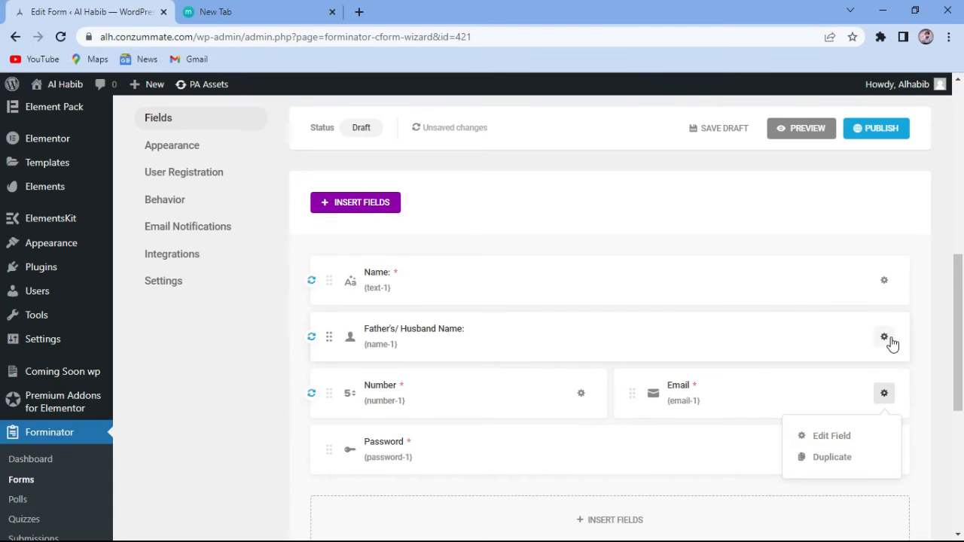
click(885, 339)
click(884, 395)
click(883, 450)
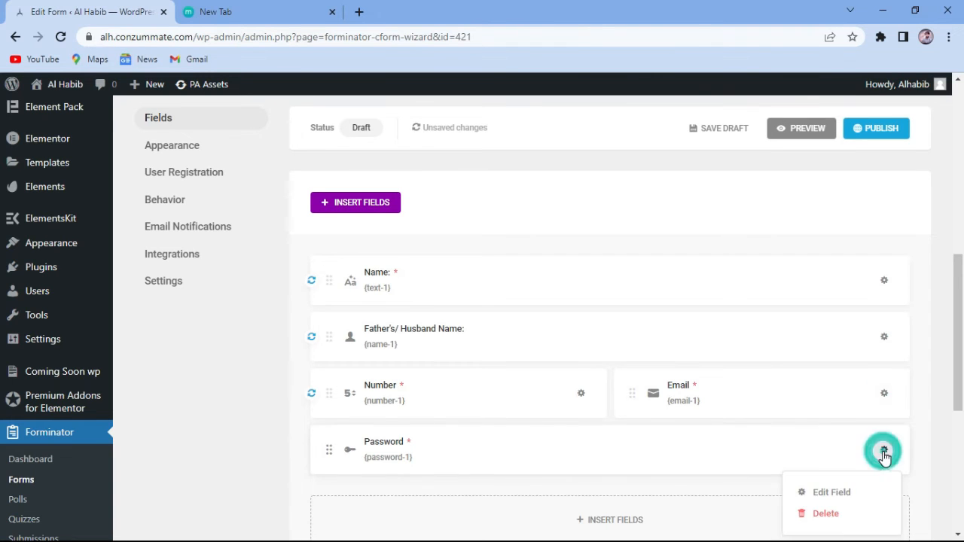
click(833, 519)
click(559, 375)
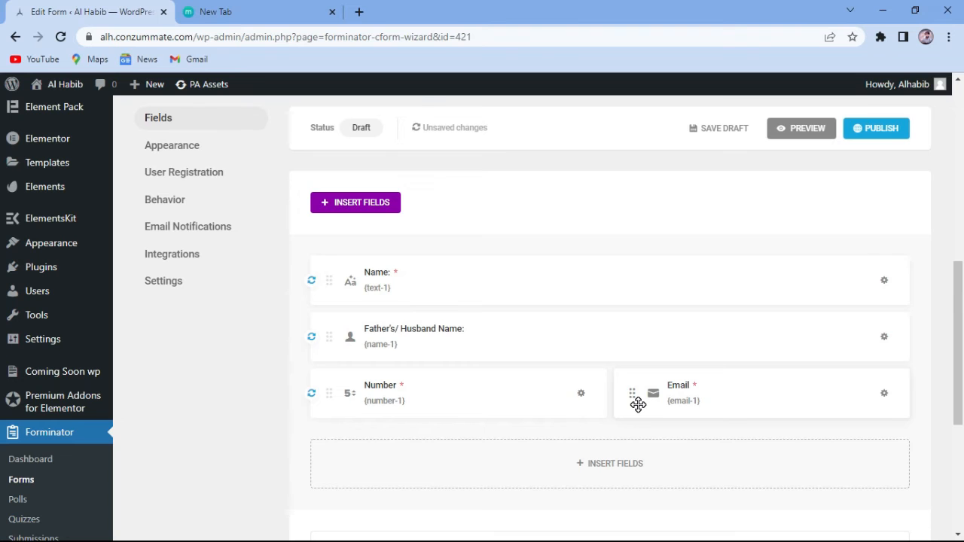
click(885, 393)
click(885, 393)
click(885, 393)
click(831, 441)
click(439, 302)
key(BackSpace)
key(BackSpace)
key(BackSpace)
key(BackSpace)
key(BackSpace)
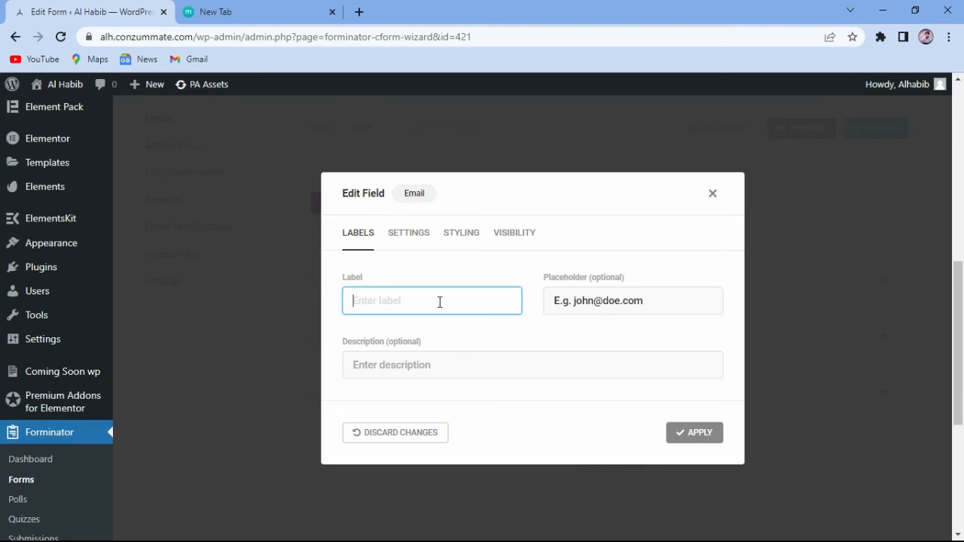
click(421, 227)
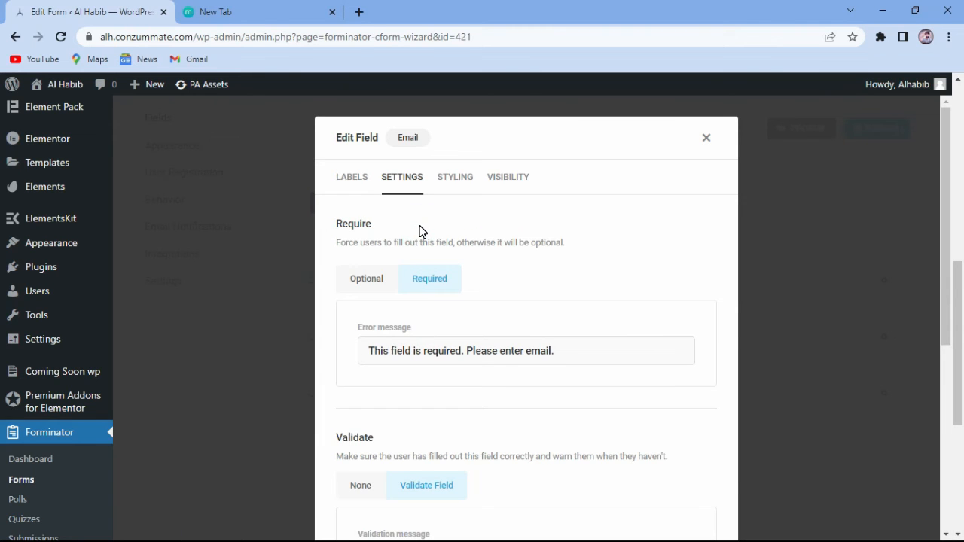
click(706, 137)
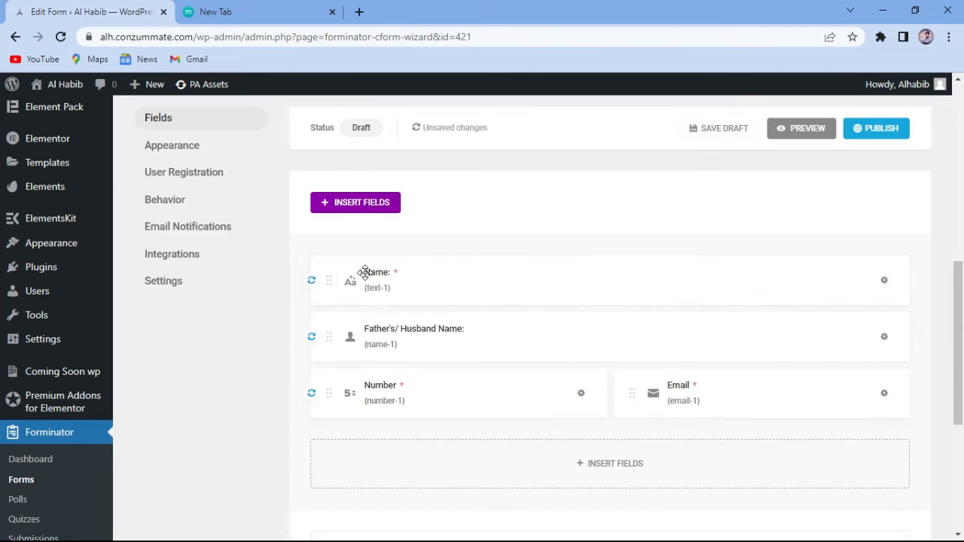
Step: Set the Name: field's required error message to "This Field is Required. Please enter your name" and apply the changes
click(885, 281)
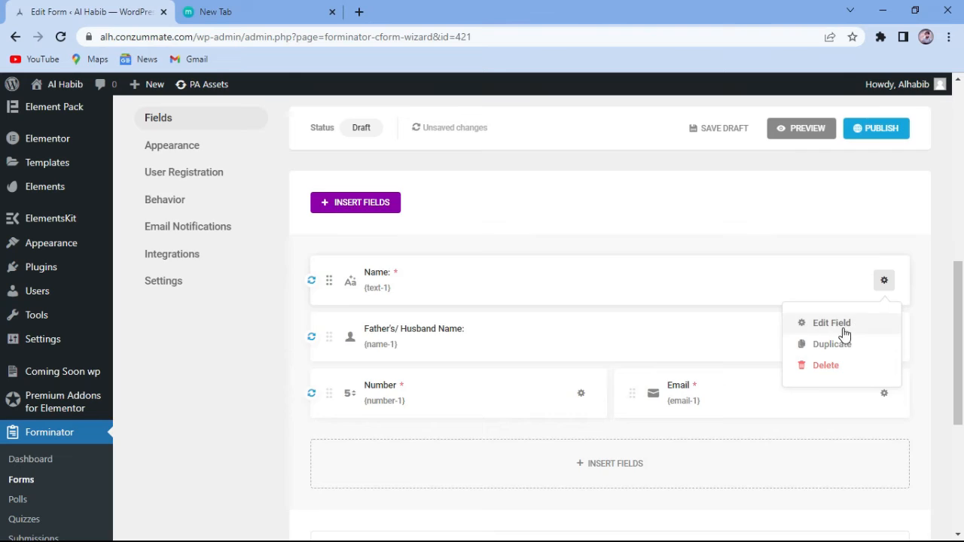
click(841, 328)
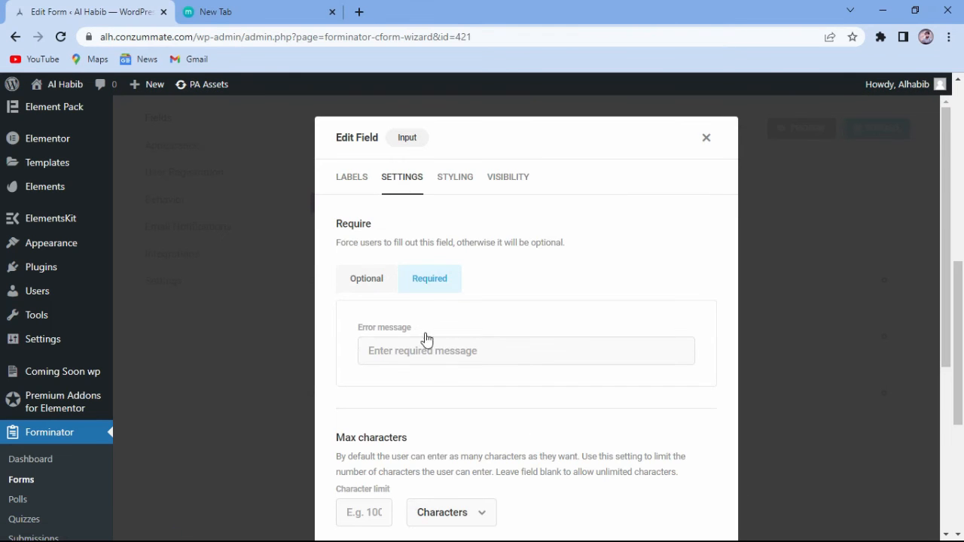
click(434, 342)
text(This Field is Re)
text(quired )
text( Pl)
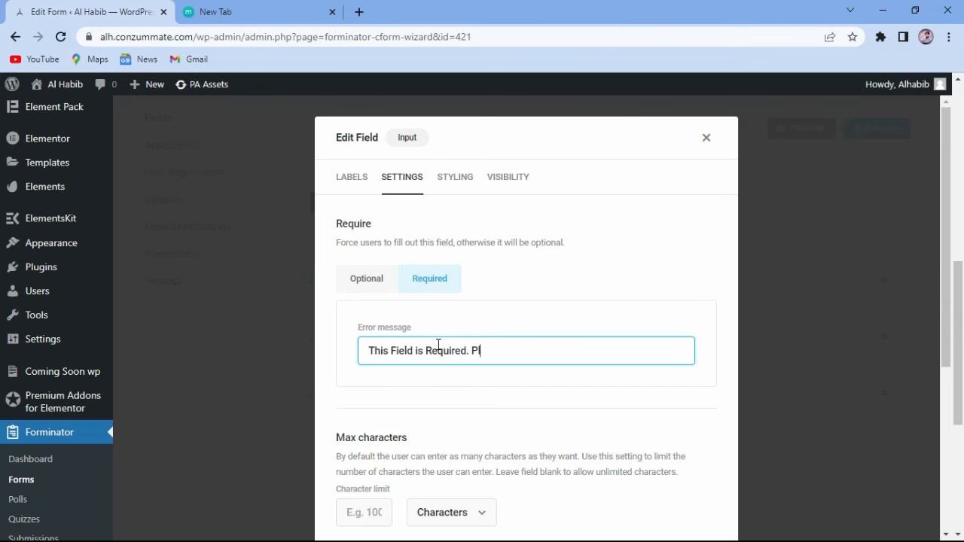
text(ease enter your name)
scroll(430, 419, down, 4)
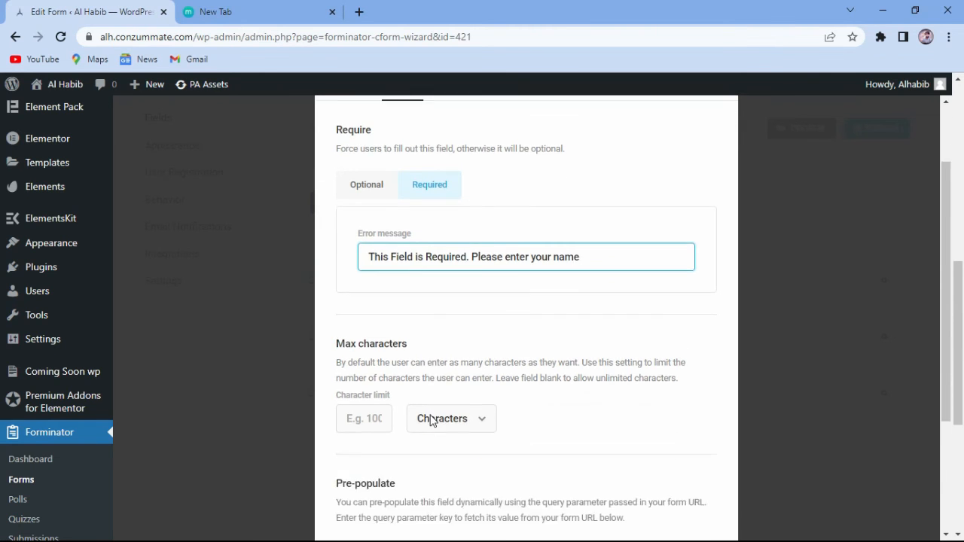
click(702, 490)
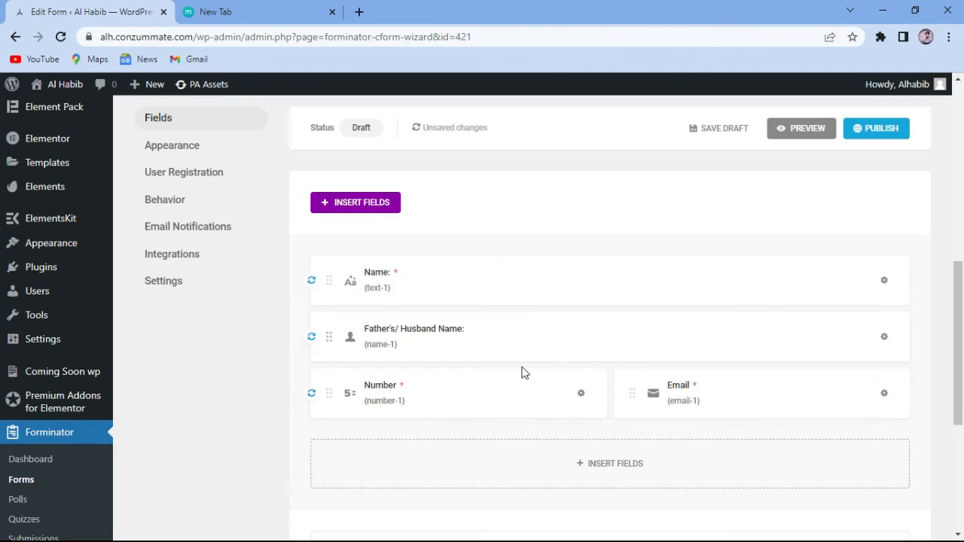
Step: Set the Number field's required error message to "This field is required. Please enter your CNIC" and apply the changes
click(884, 336)
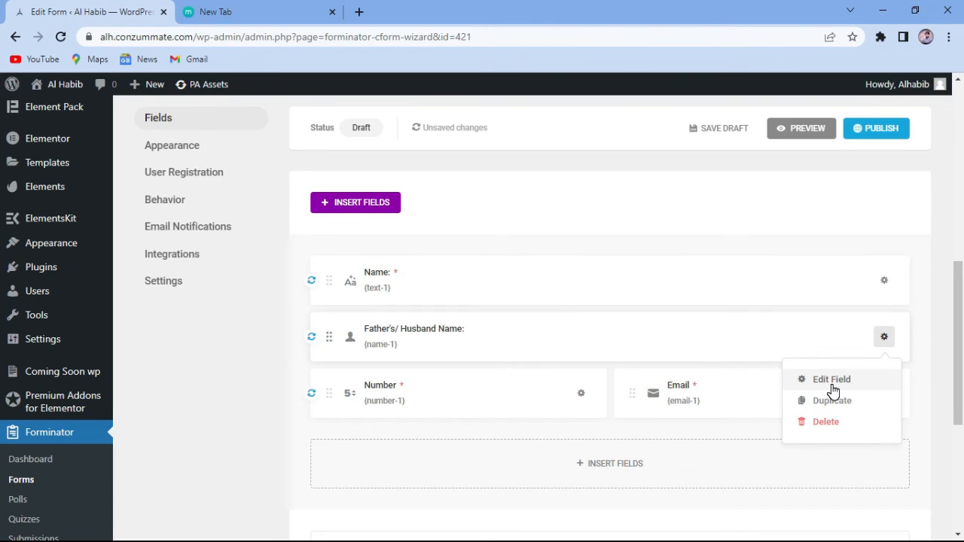
click(580, 396)
click(549, 441)
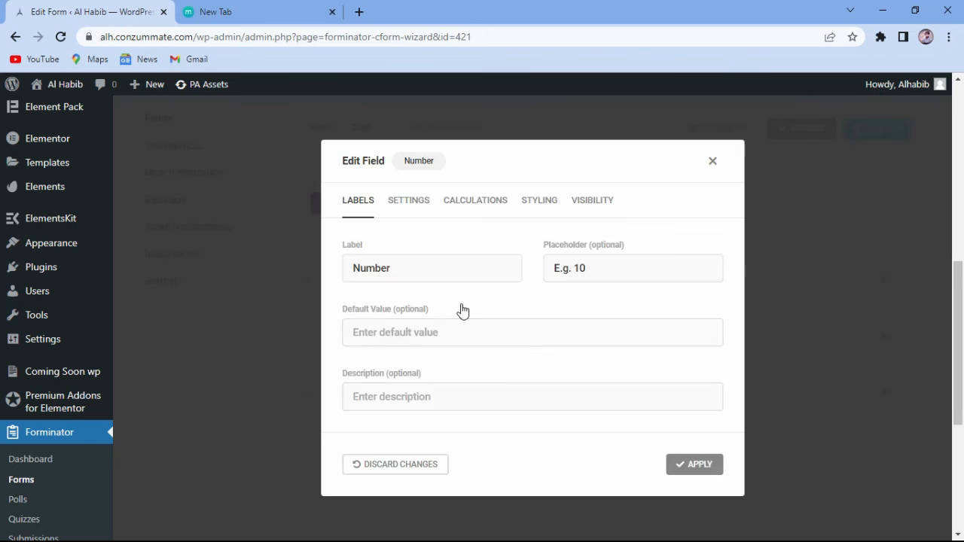
click(426, 213)
triple_click(564, 351)
key(BackSpace)
text(This field is required. Please enter )
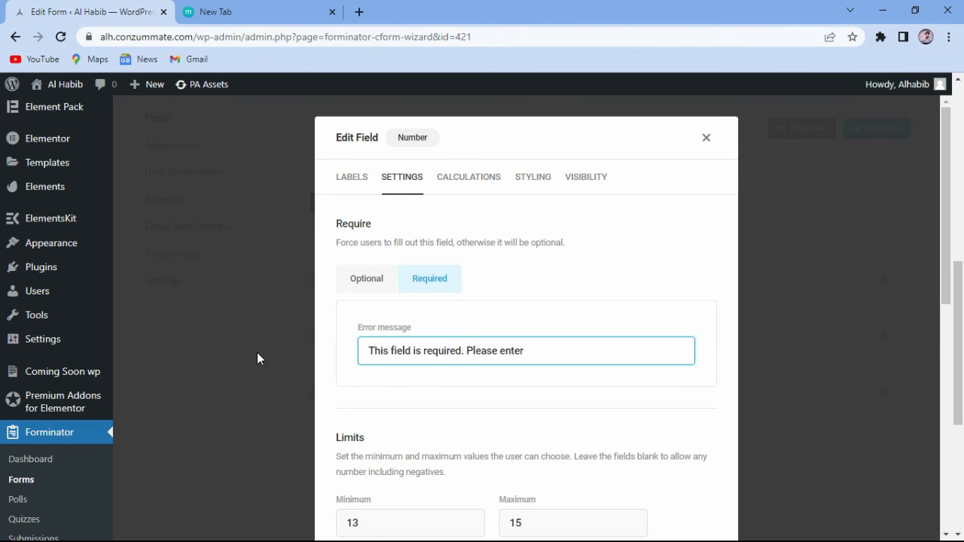
text(your CNIC)
scroll(575, 397, down, 3)
scroll(575, 398, down, 5)
click(669, 502)
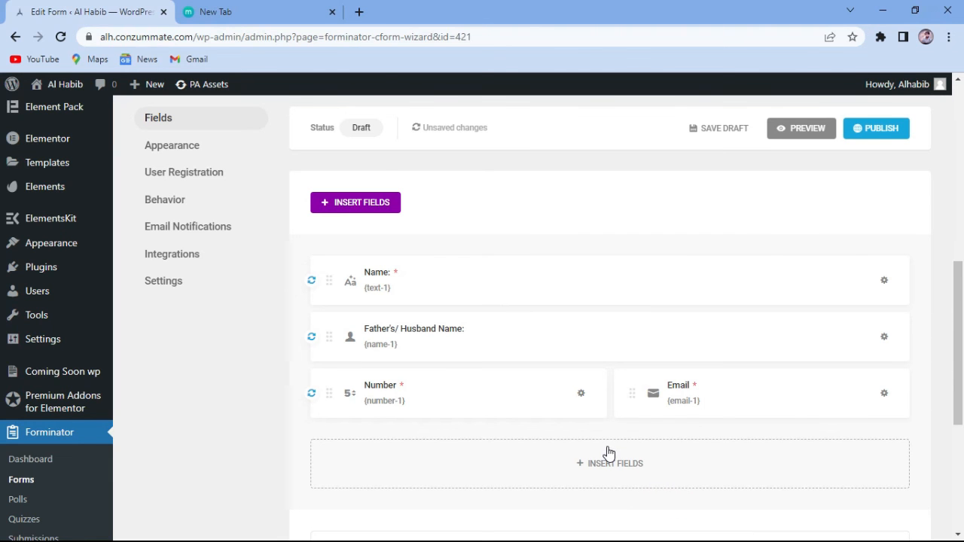
Step: Proceed to the form's Appearance settings, preview the form with its current fields, and close the preview
scroll(609, 452, down, 4)
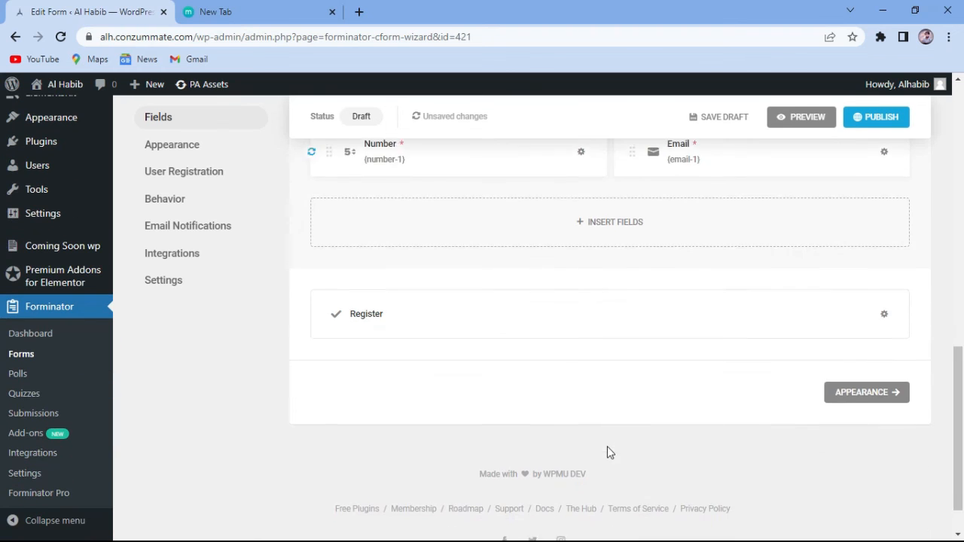
click(867, 382)
scroll(786, 311, down, 4)
click(803, 333)
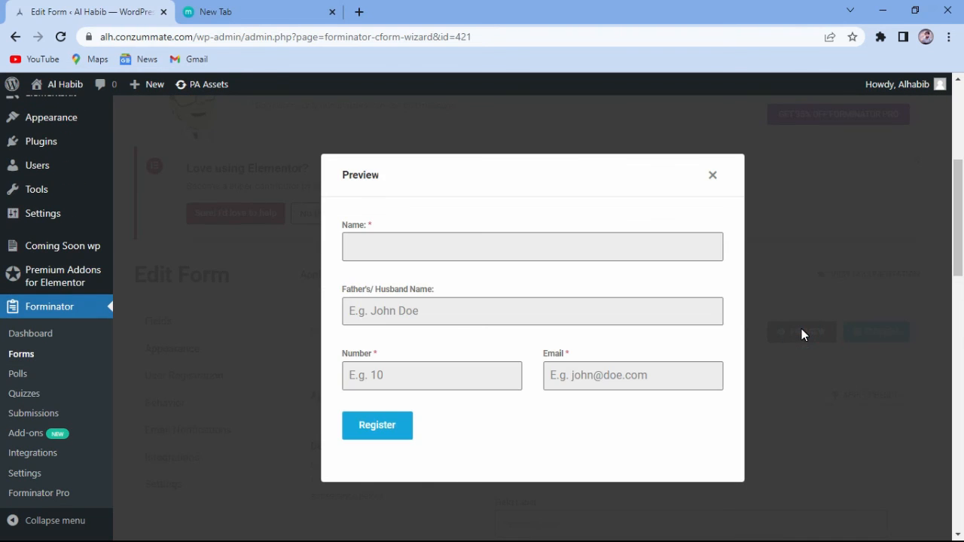
click(711, 178)
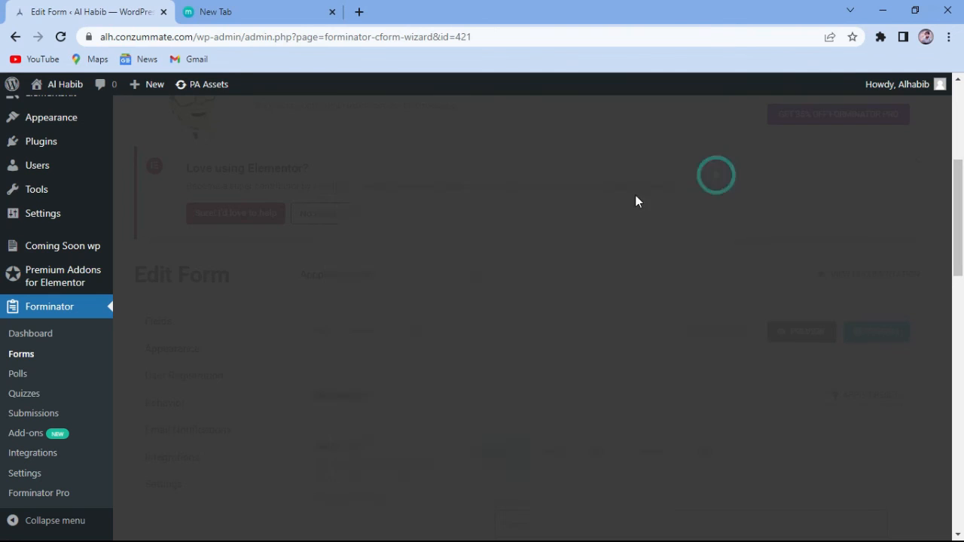